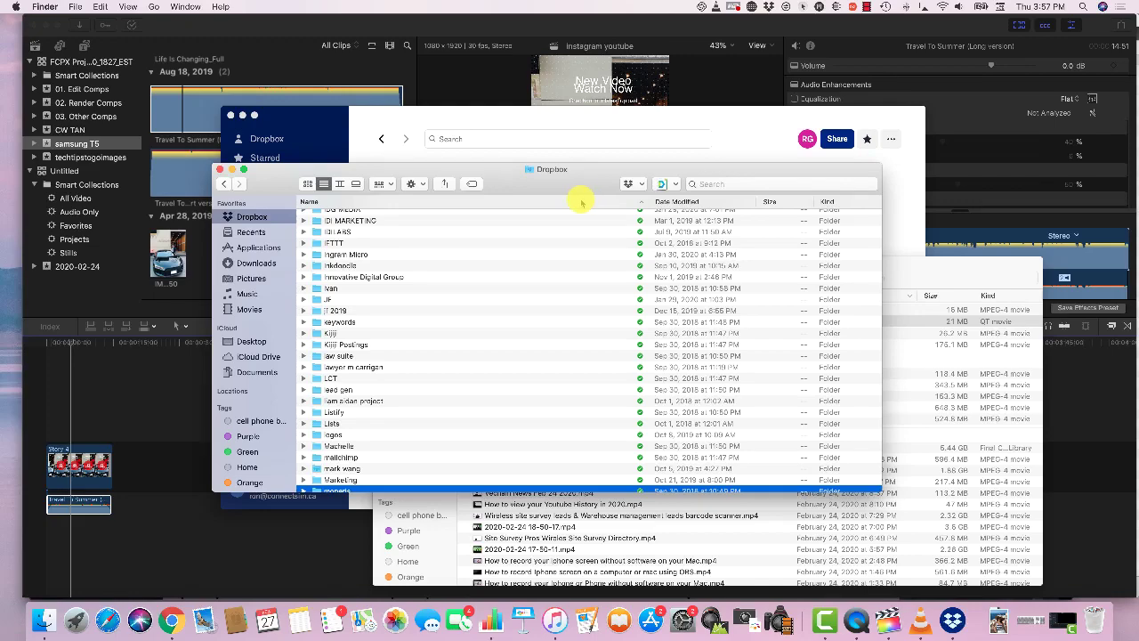
Add the Dropbox favourite from the Finder sidebar to the Dock, beside the Trash
left_click_drag(583, 186, 599, 152)
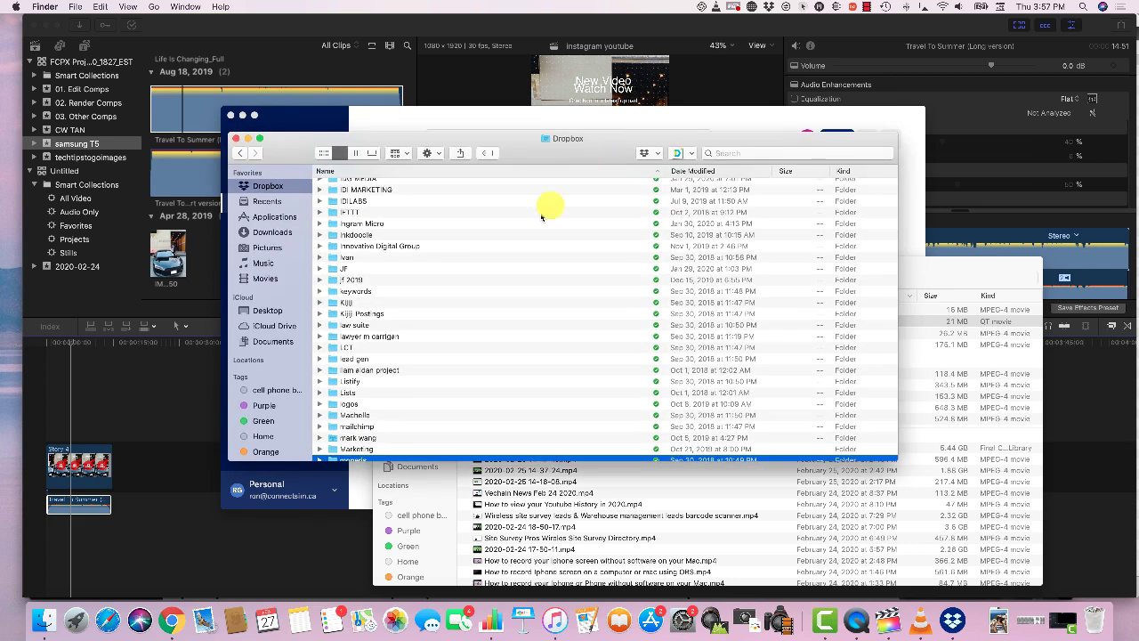
left_click_drag(541, 155, 546, 168)
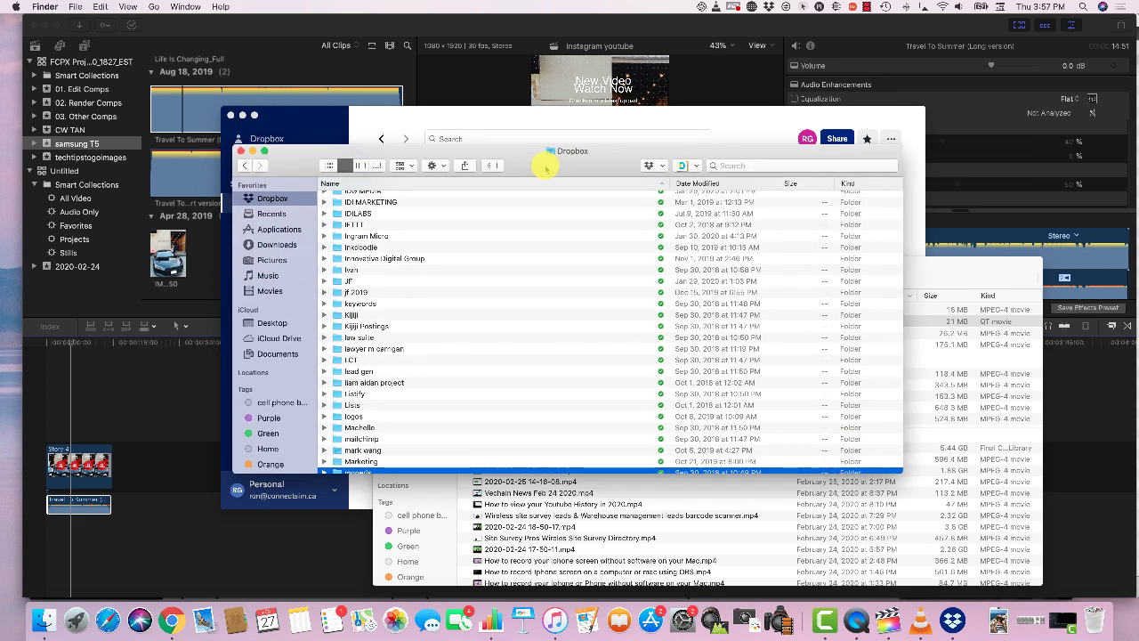
scroll(461, 254, "up", 2)
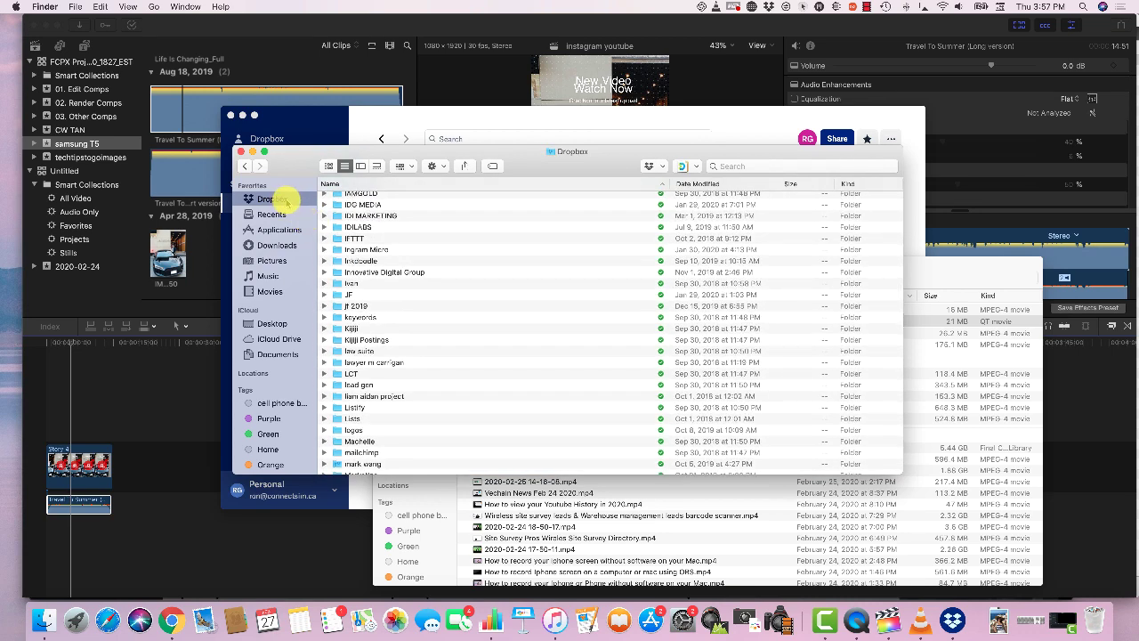
right_click(289, 202)
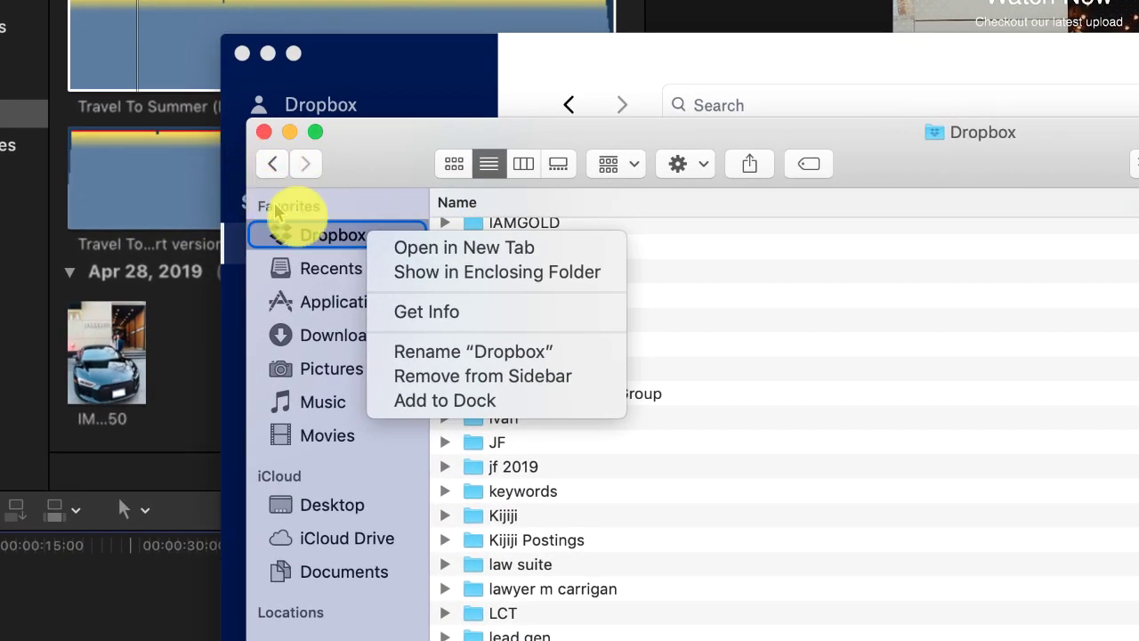
left_click(784, 279)
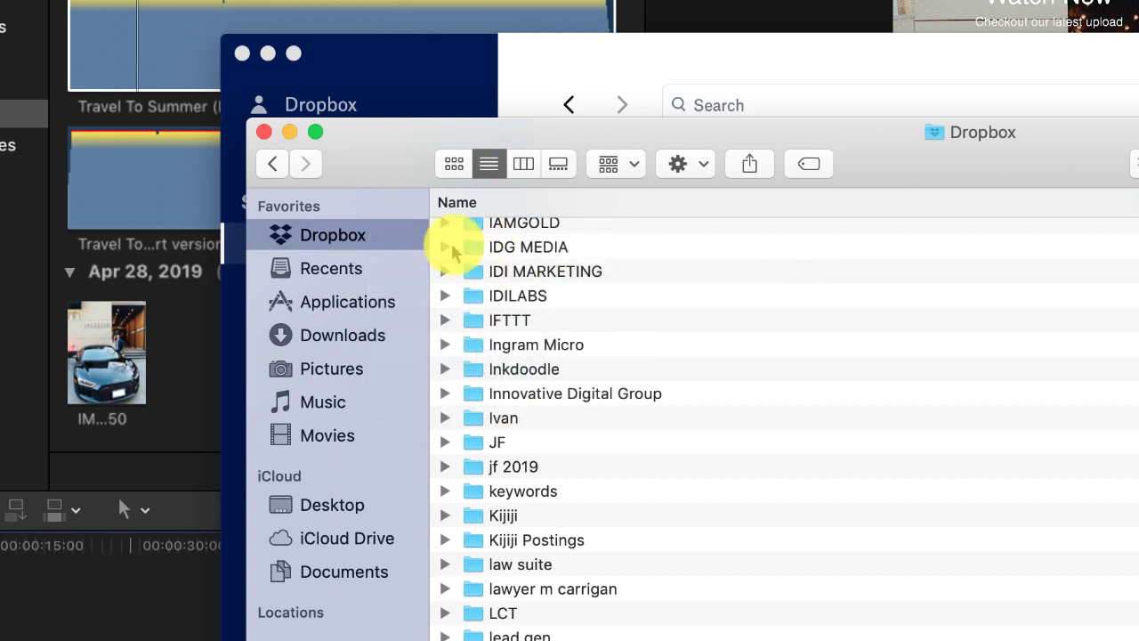
right_click(346, 245)
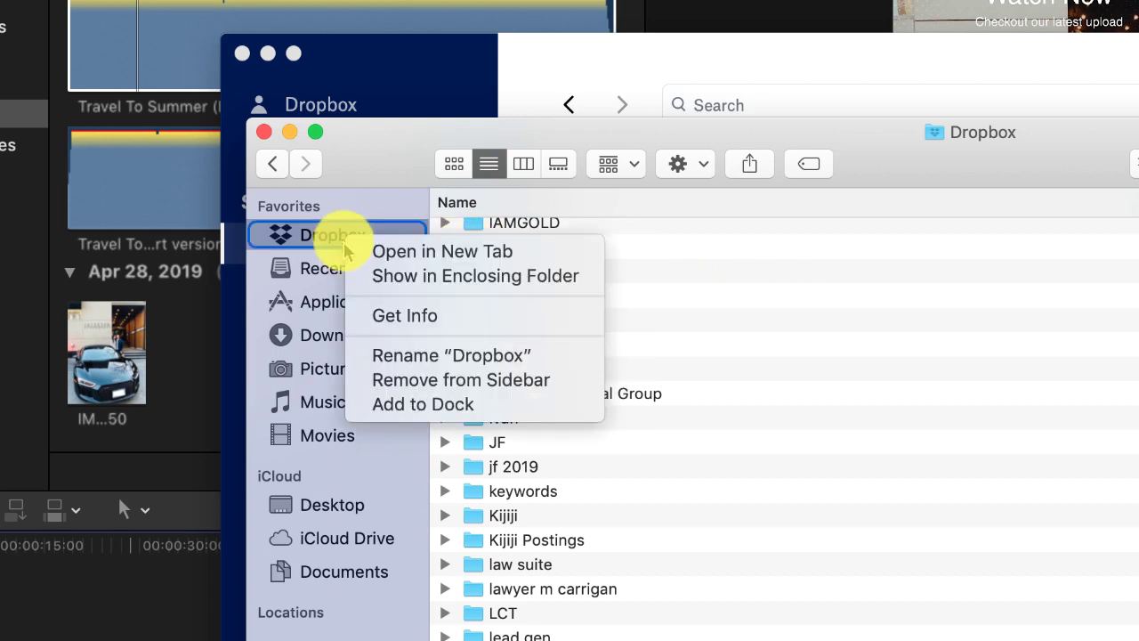
left_click(430, 411)
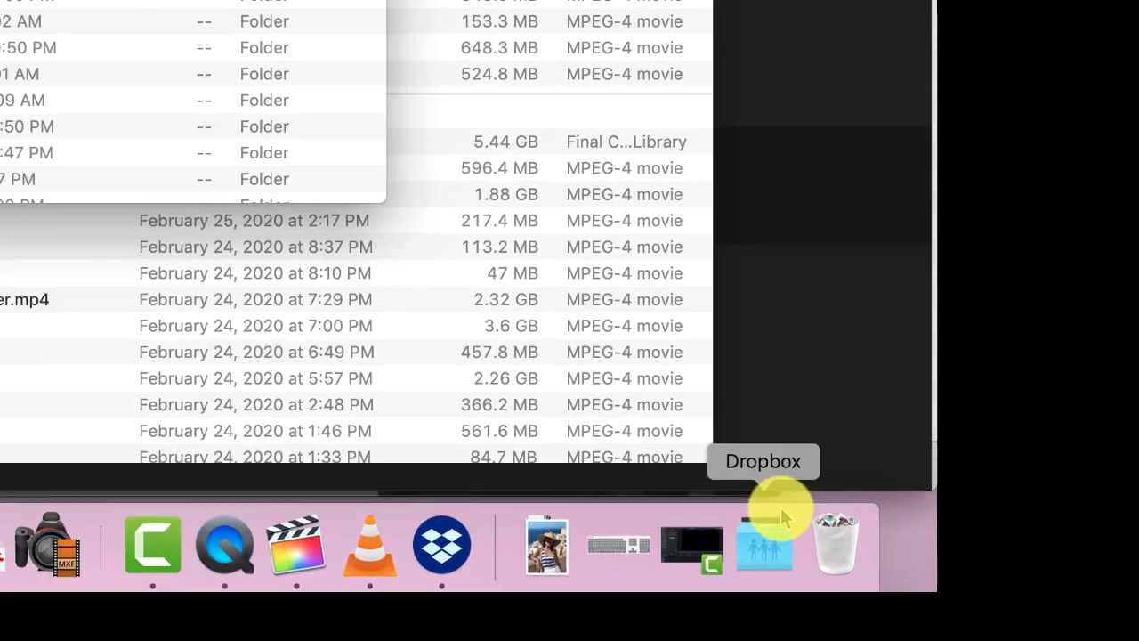
Open Dropbox from its Dock shortcut, then clear the Dropbox and Movies windows and hide Final Cut Pro
left_click(623, 509)
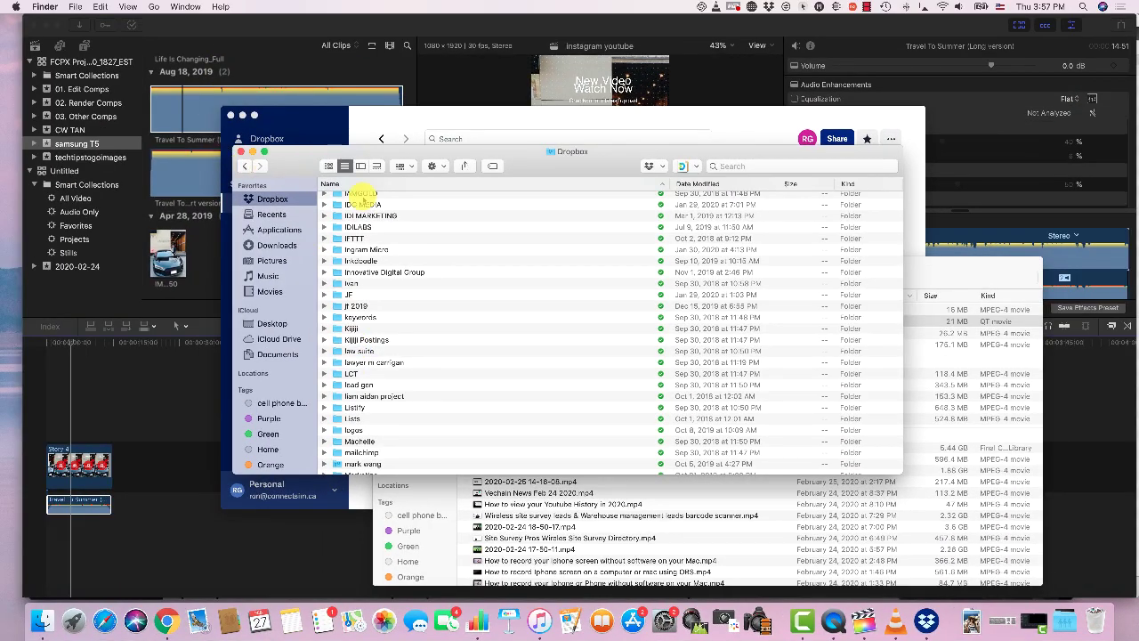
scroll(361, 252, "up", 15)
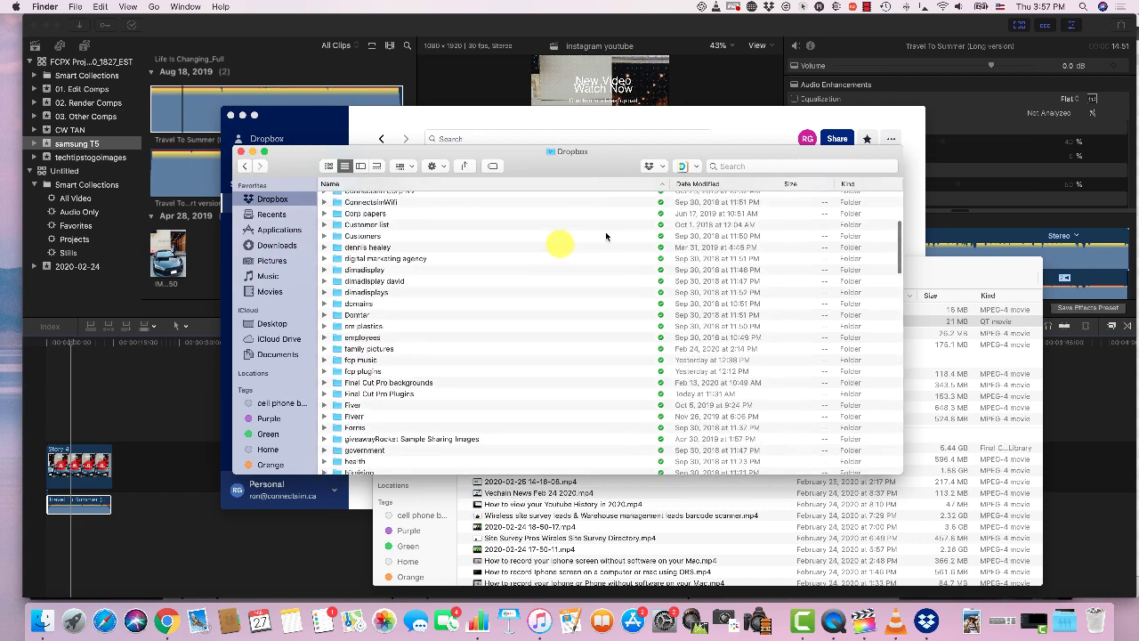
left_click(252, 153)
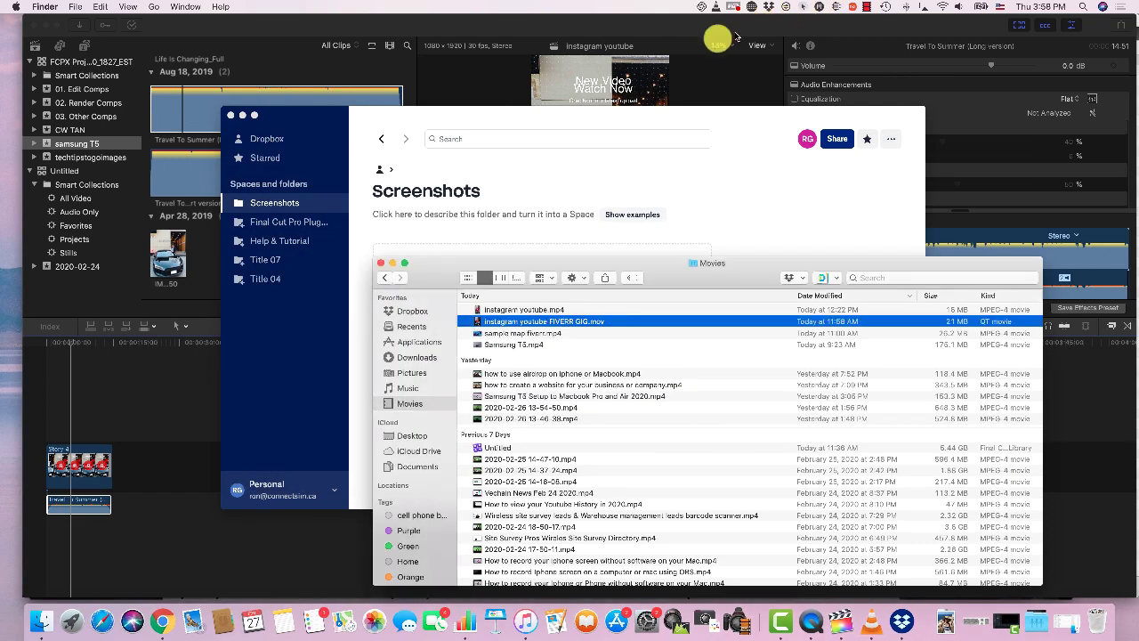
left_click(380, 263)
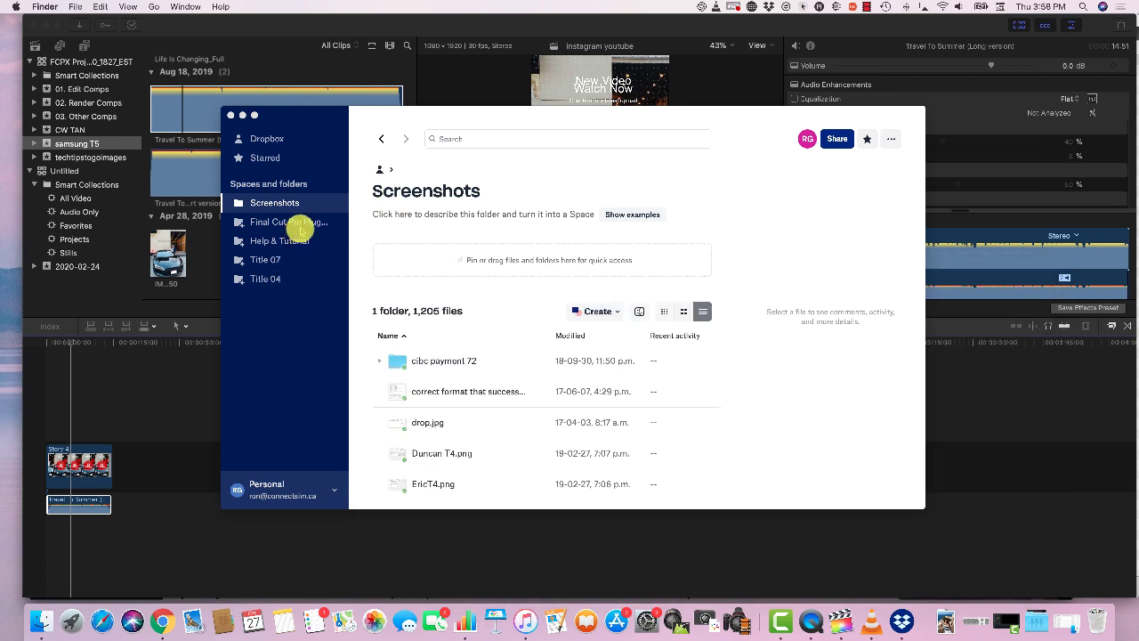
left_click(230, 116)
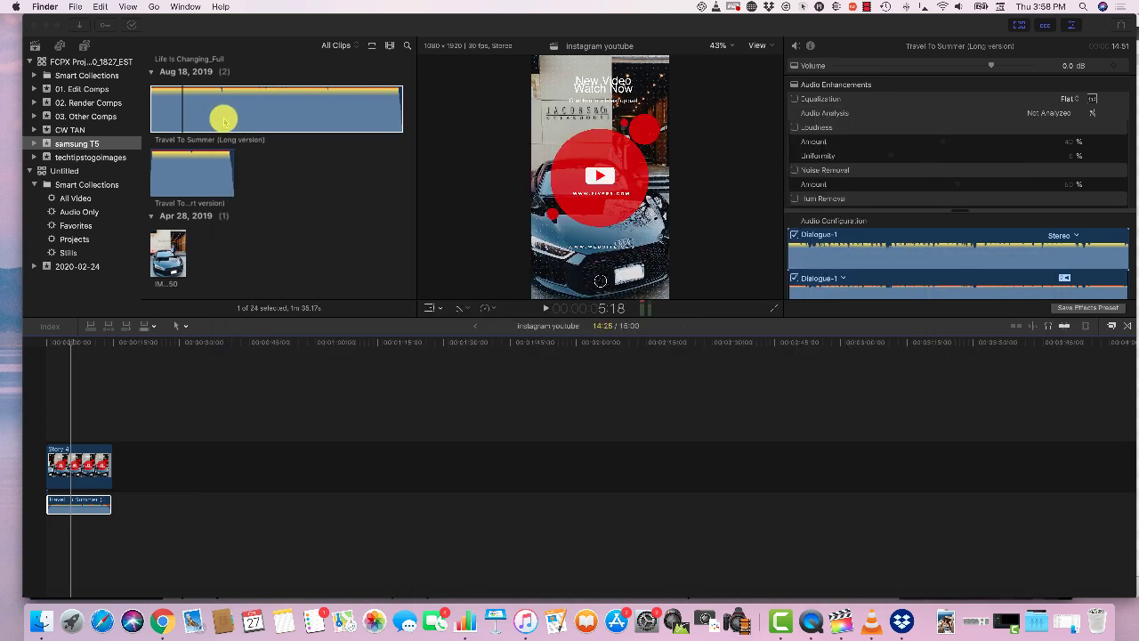
key("super+alt+h")
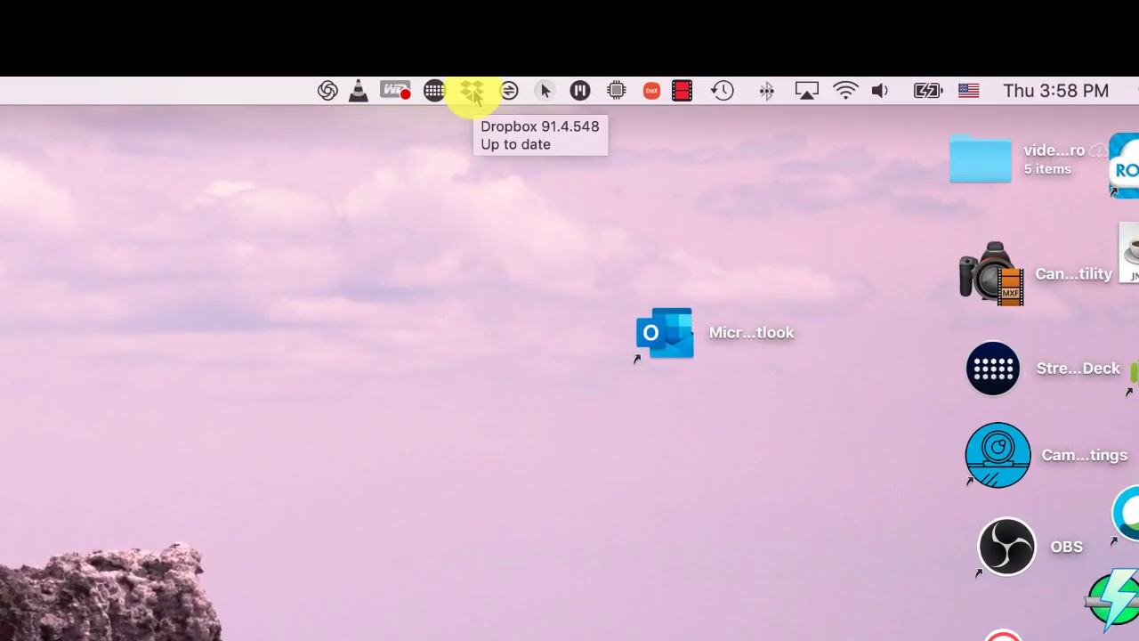
Open dropbox.com via the globe icon in the Dropbox menu-bar panel
left_click(473, 92)
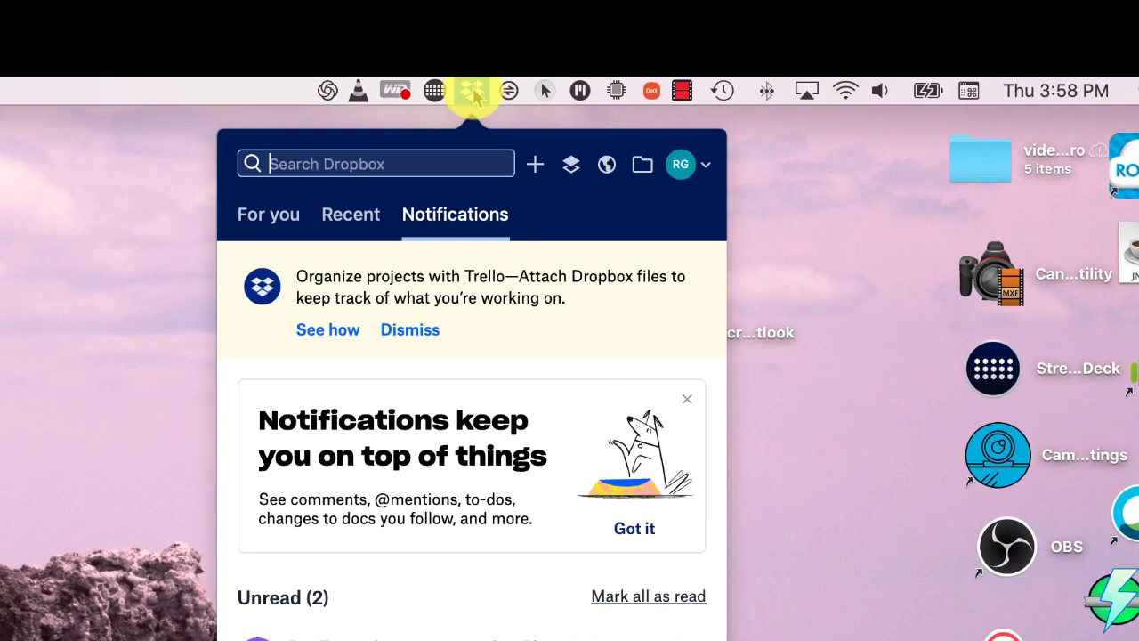
left_click(606, 165)
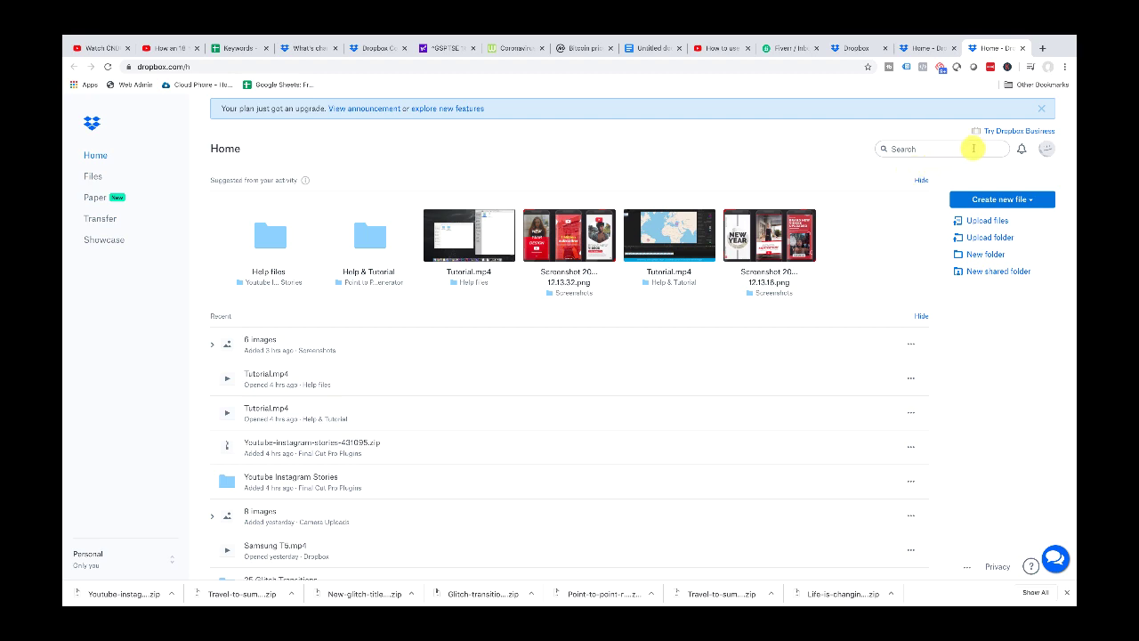
Close the upgrade banner and choose Settings from the avatar menu
left_click(1044, 110)
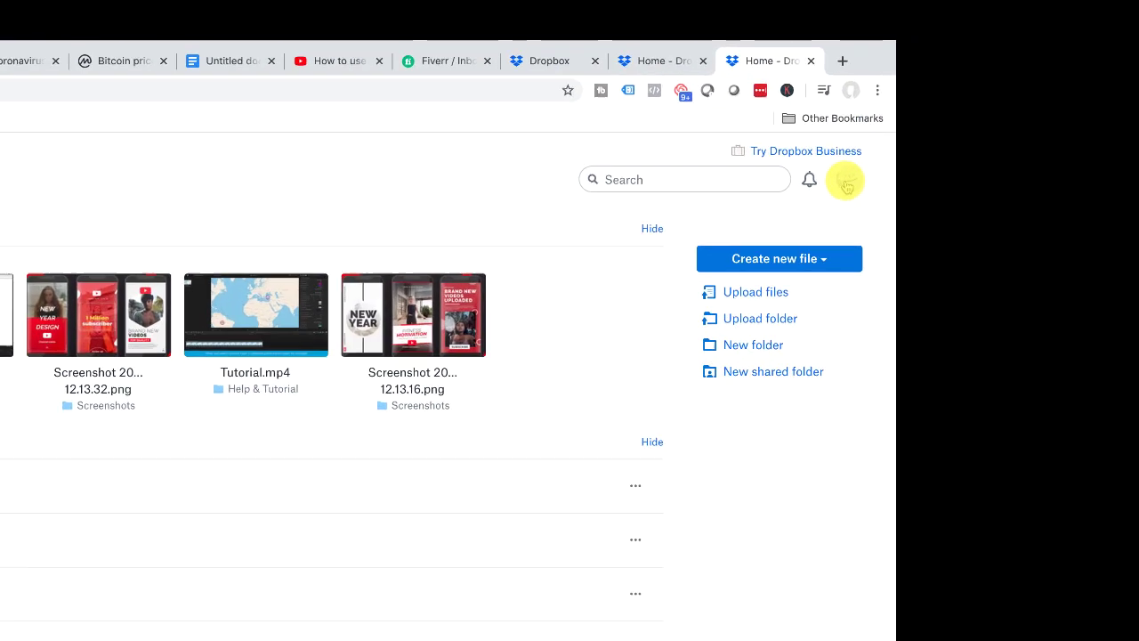
left_click(1045, 125)
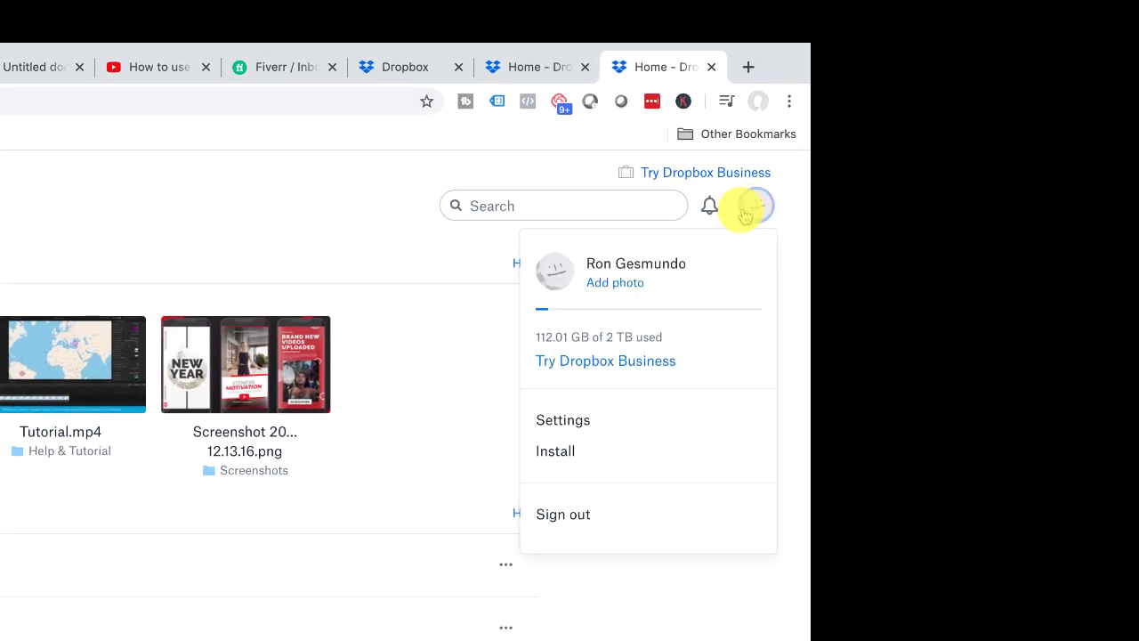
left_click(583, 420)
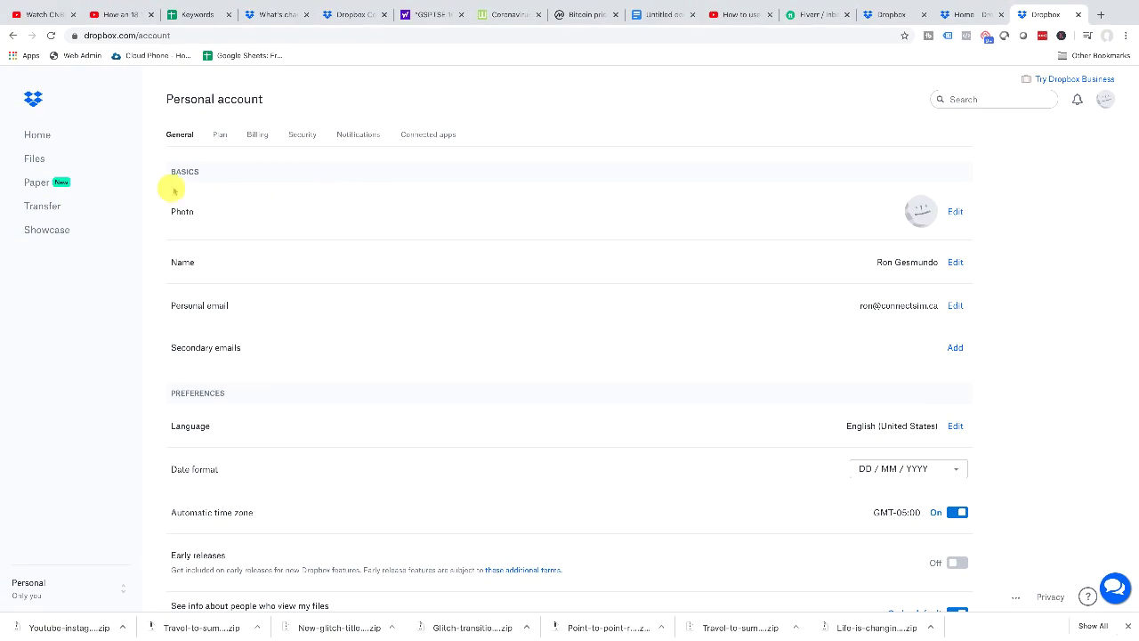
Switch to the Security tab and scroll down to the linked and unlinked Devices lists
left_click(303, 134)
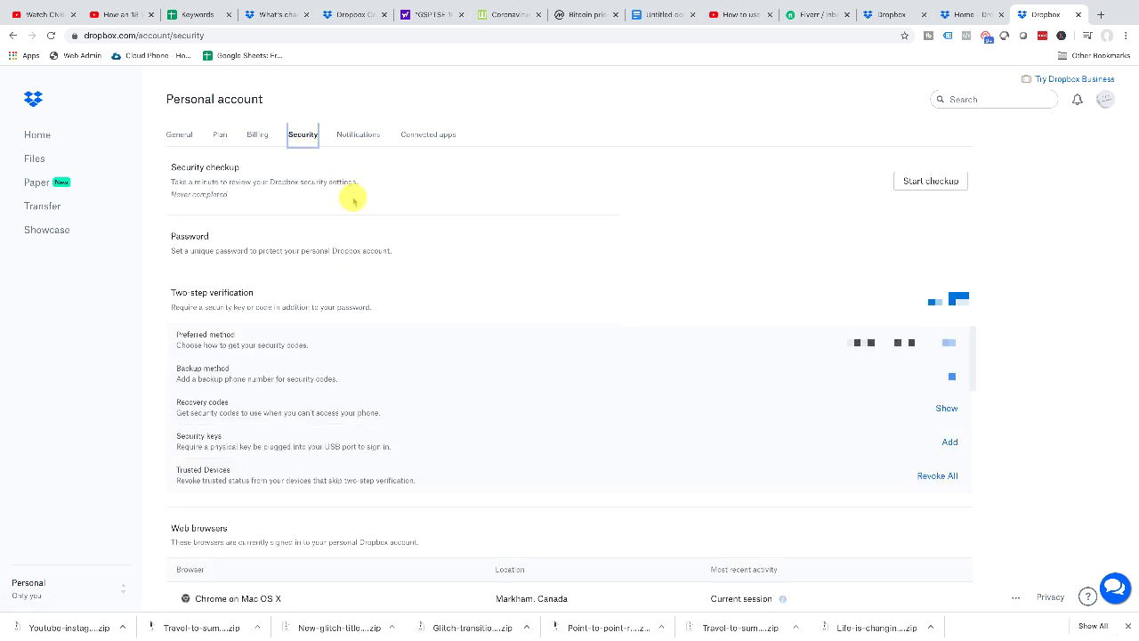
scroll(355, 200, "down", 5)
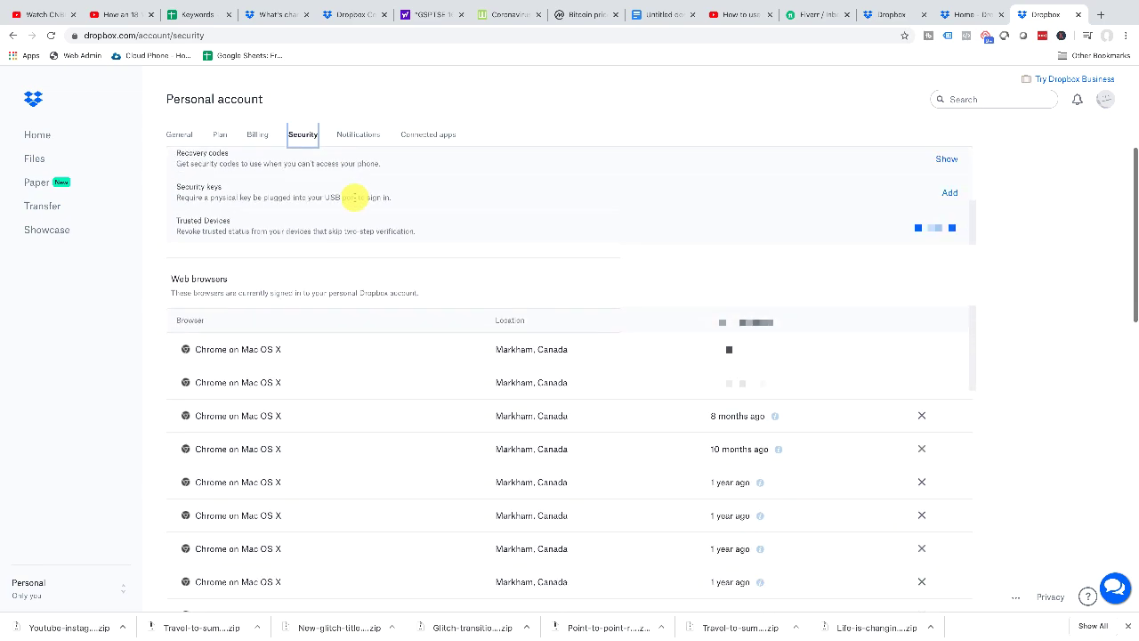
scroll(355, 200, "down", 1)
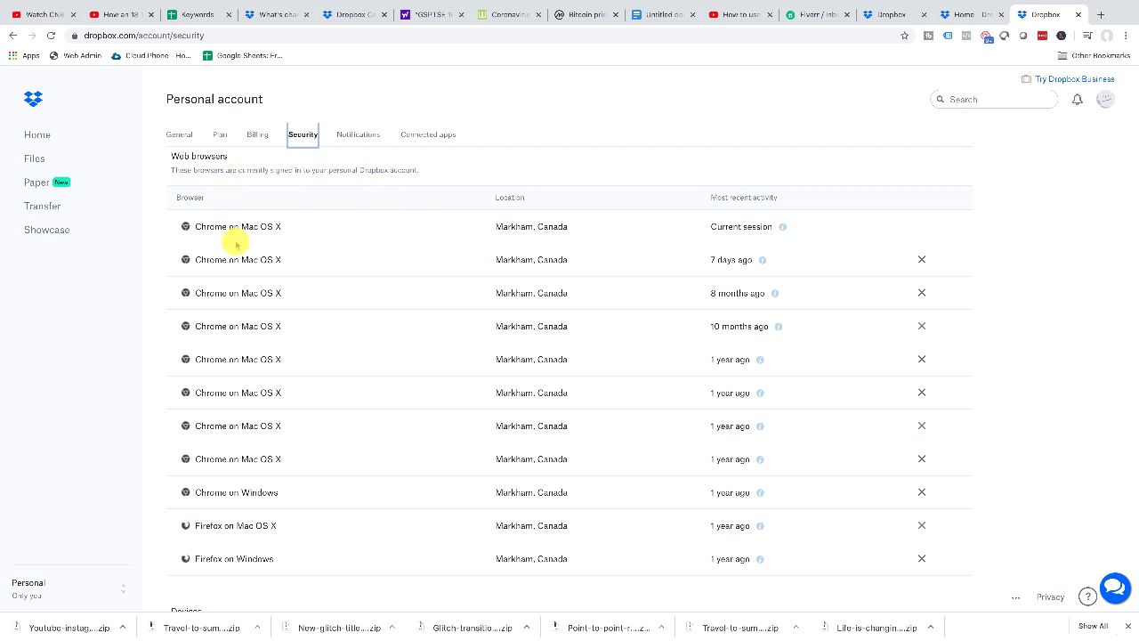
scroll(245, 245, "down", 5)
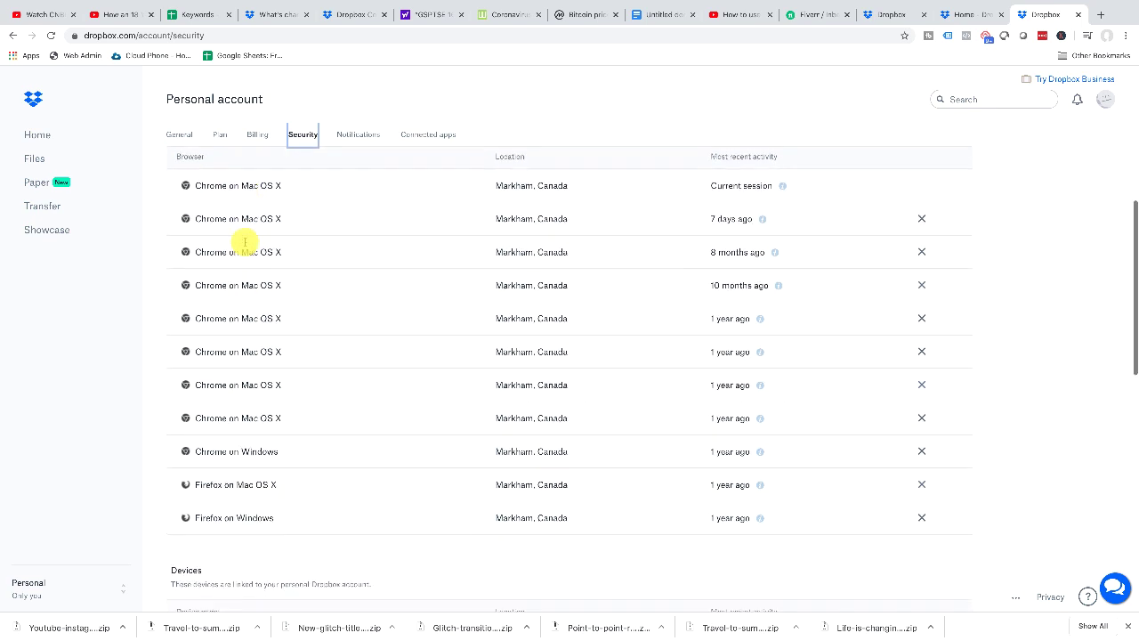
scroll(245, 241, "down", 4)
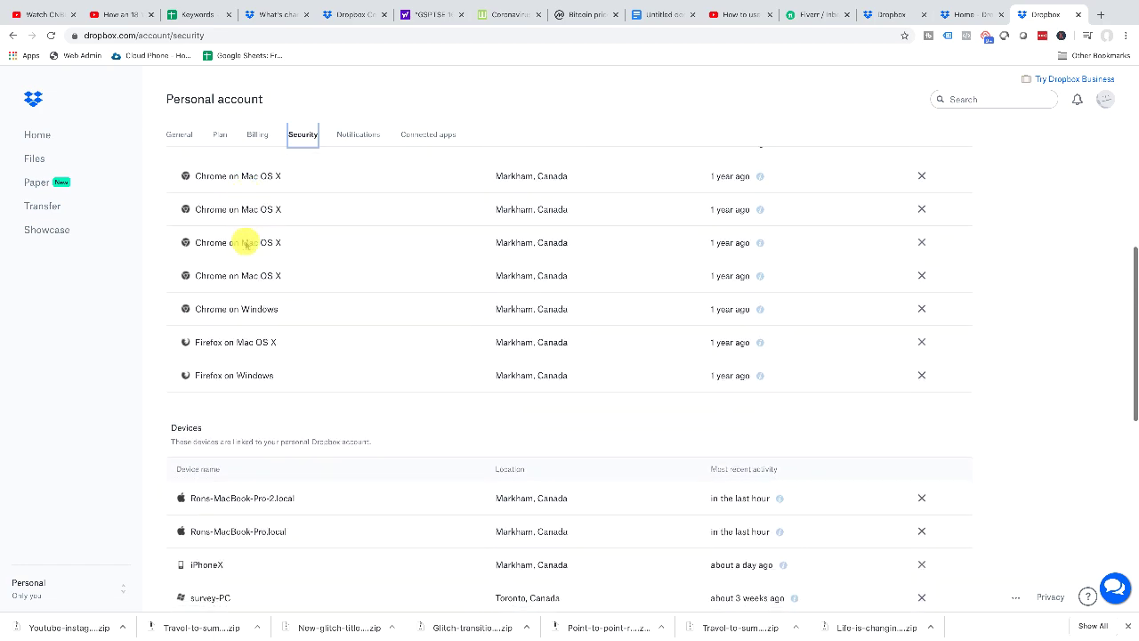
scroll(279, 259, "down", 4)
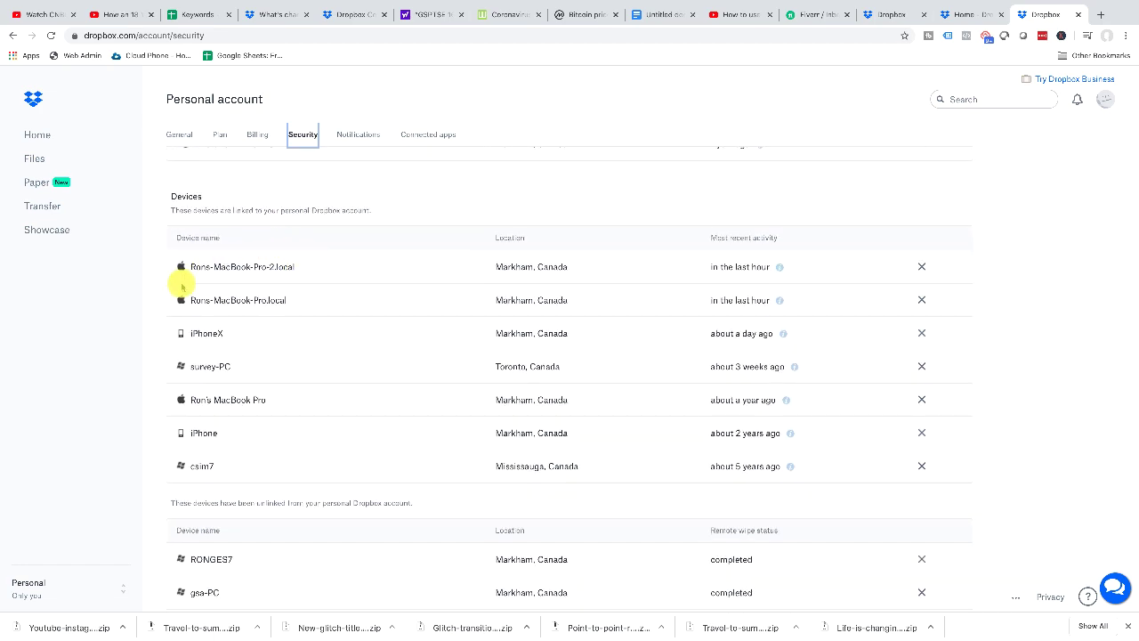
scroll(184, 287, "up", 1)
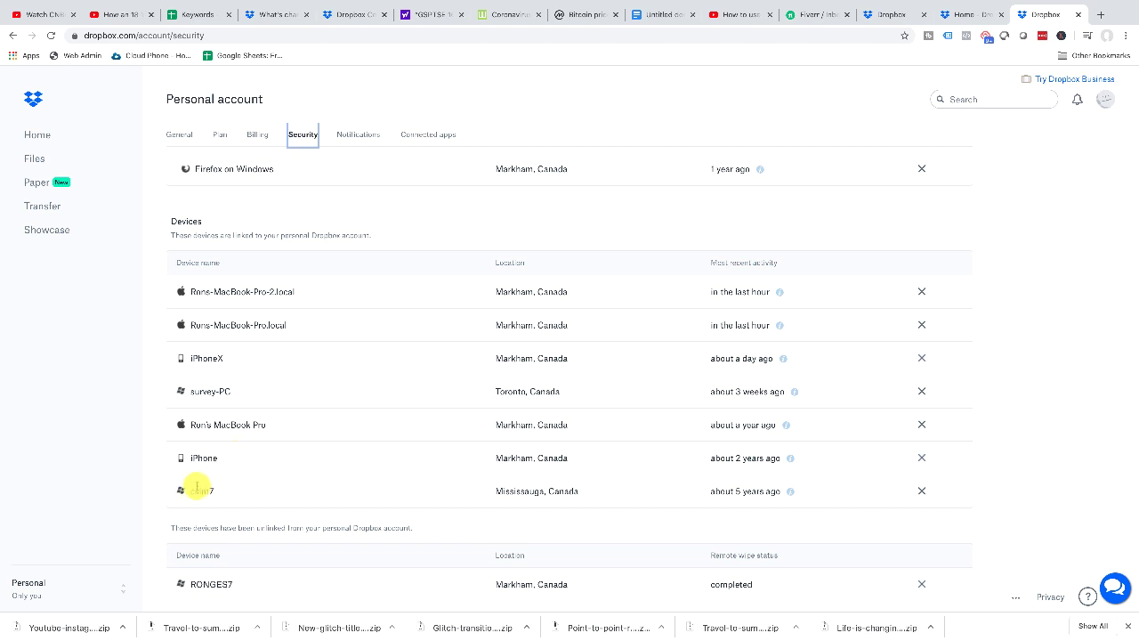
scroll(182, 490, "down", 2)
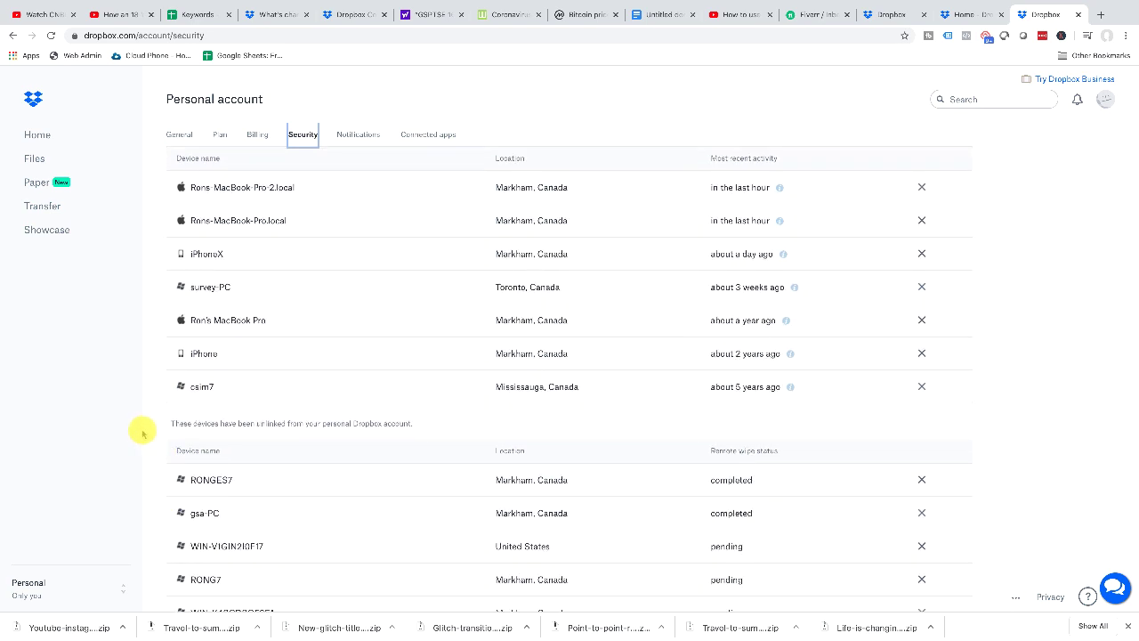
Unlink the old iPhone and csim7 devices, cancelling the MacBook Pro unlink dialog
scroll(257, 290, "up", 5)
scroll(258, 294, "down", 2)
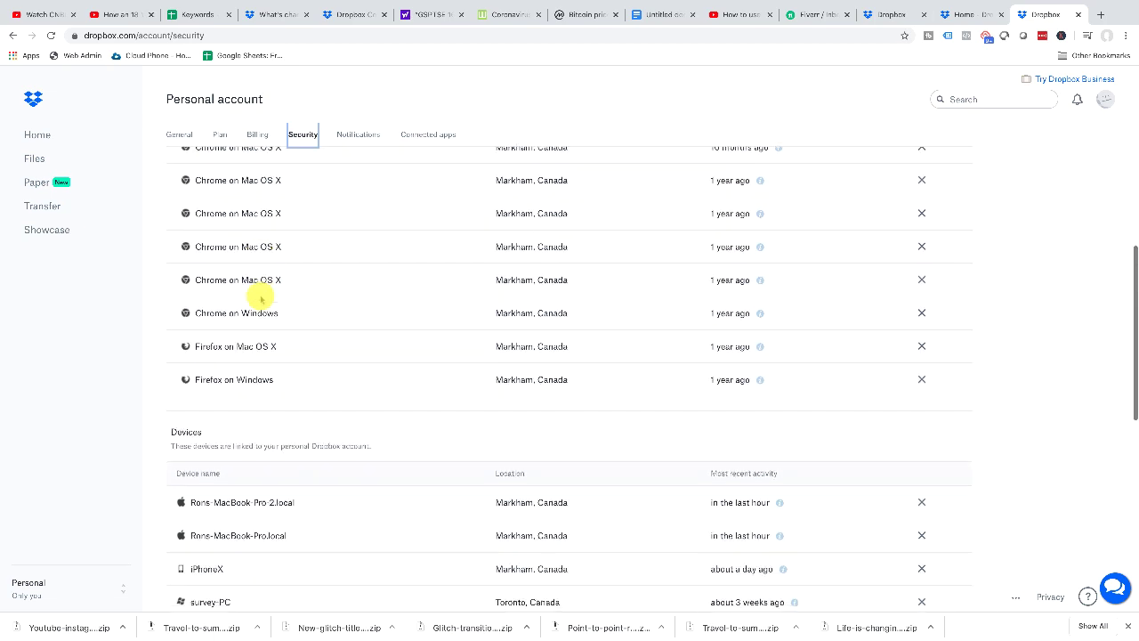
scroll(260, 297, "down", 4)
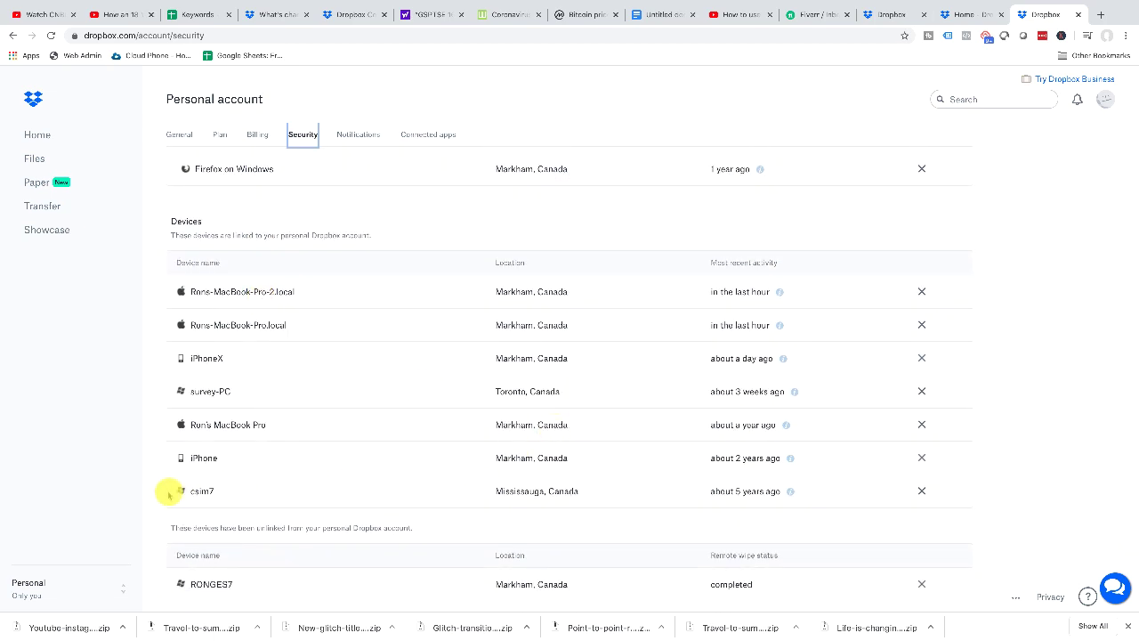
left_click(924, 459)
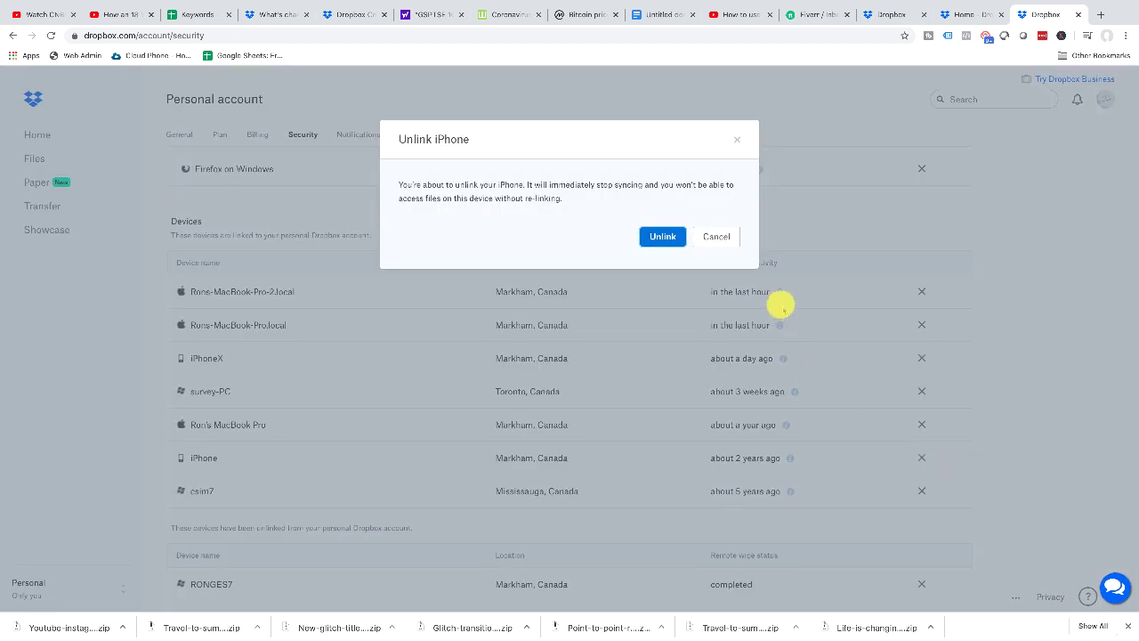
left_click(663, 236)
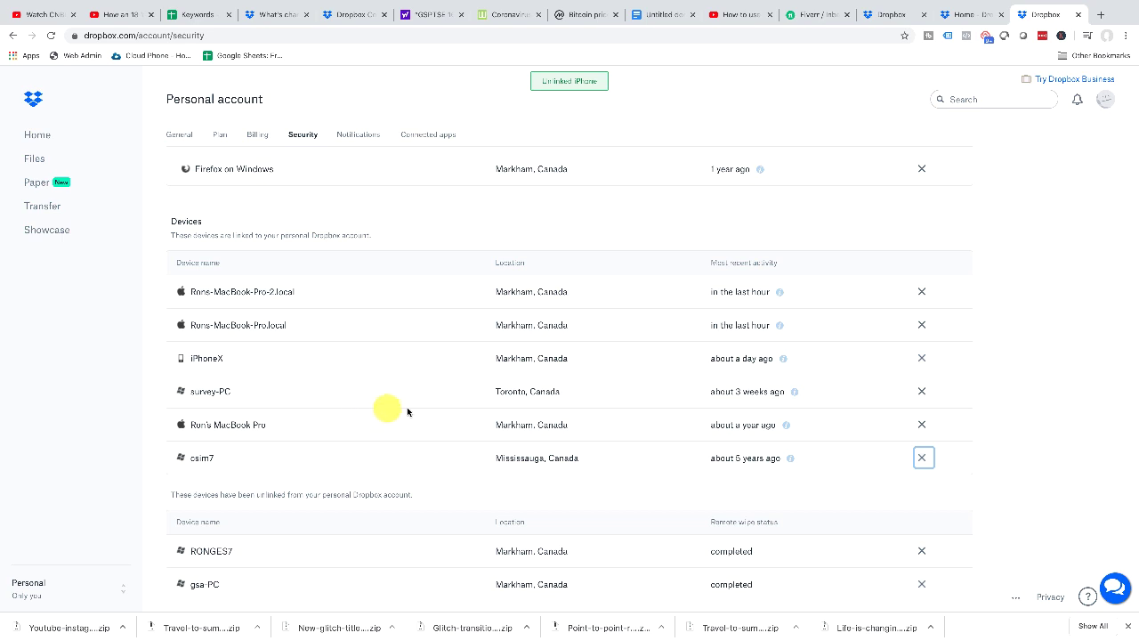
left_click(921, 457)
left_click(662, 239)
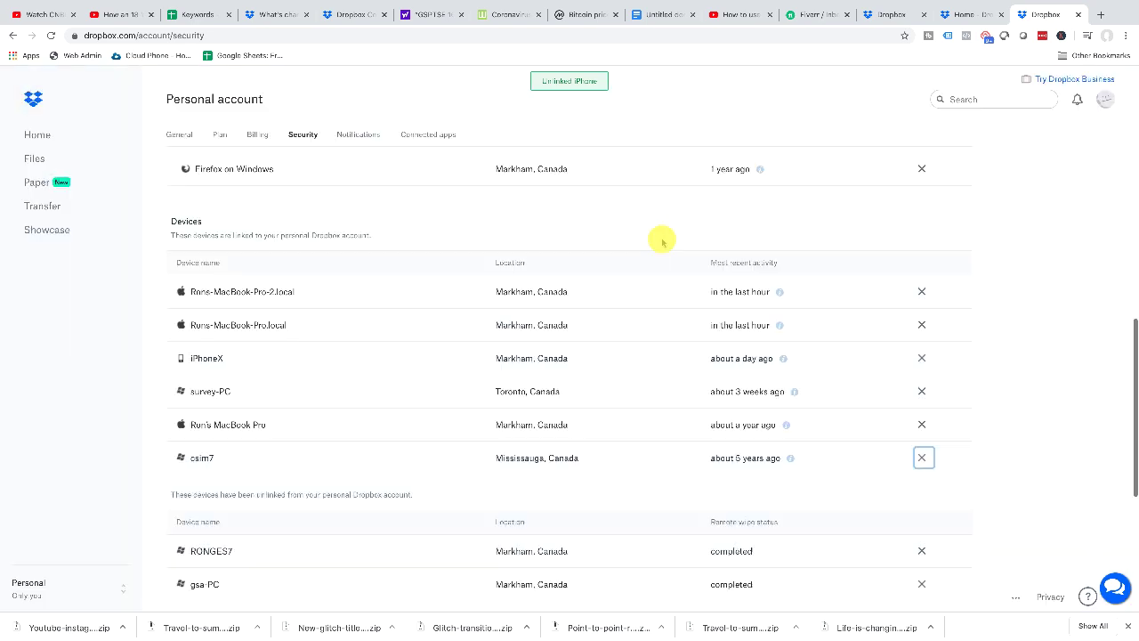
left_click(924, 427)
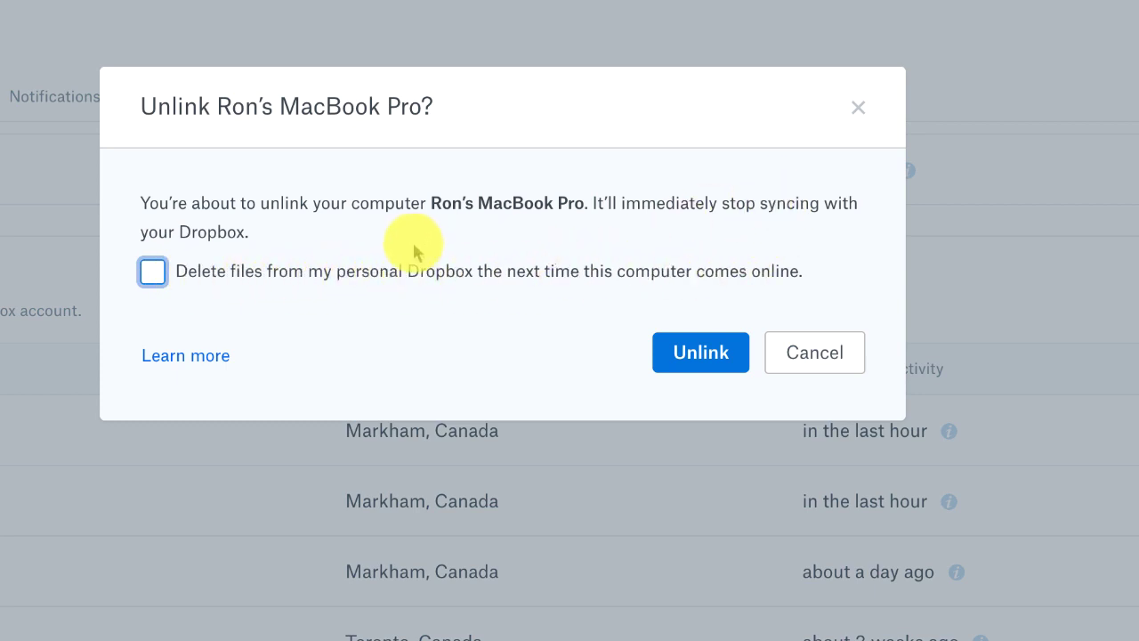
left_click(859, 109)
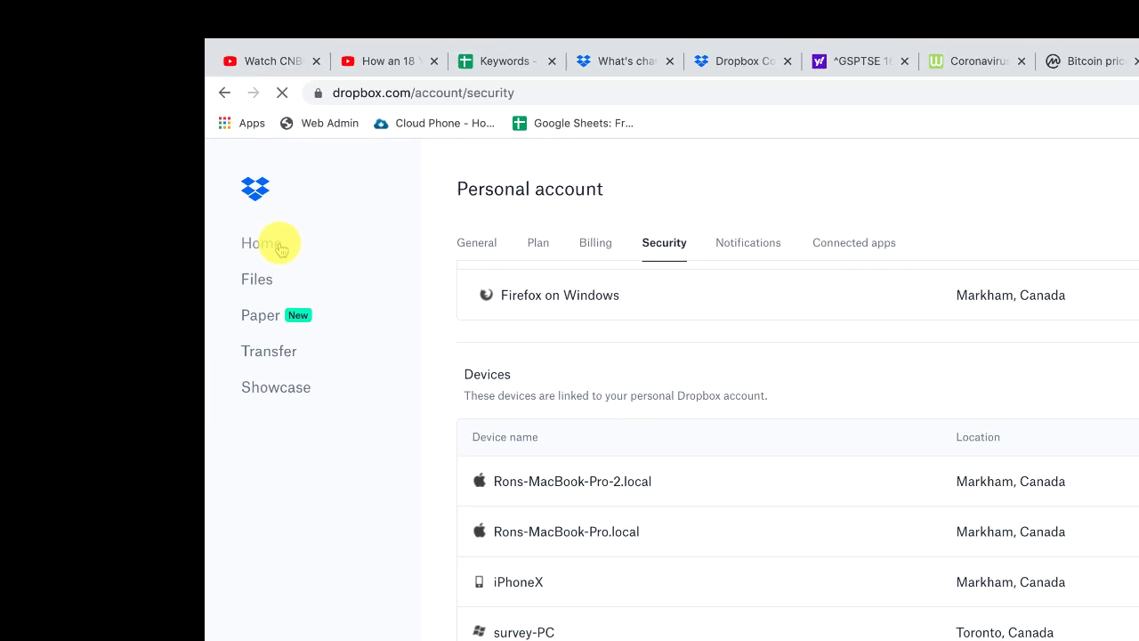
Visit the web Home and Paper pages, then open the top-level Dropbox folder in the desktop app
left_click(266, 242)
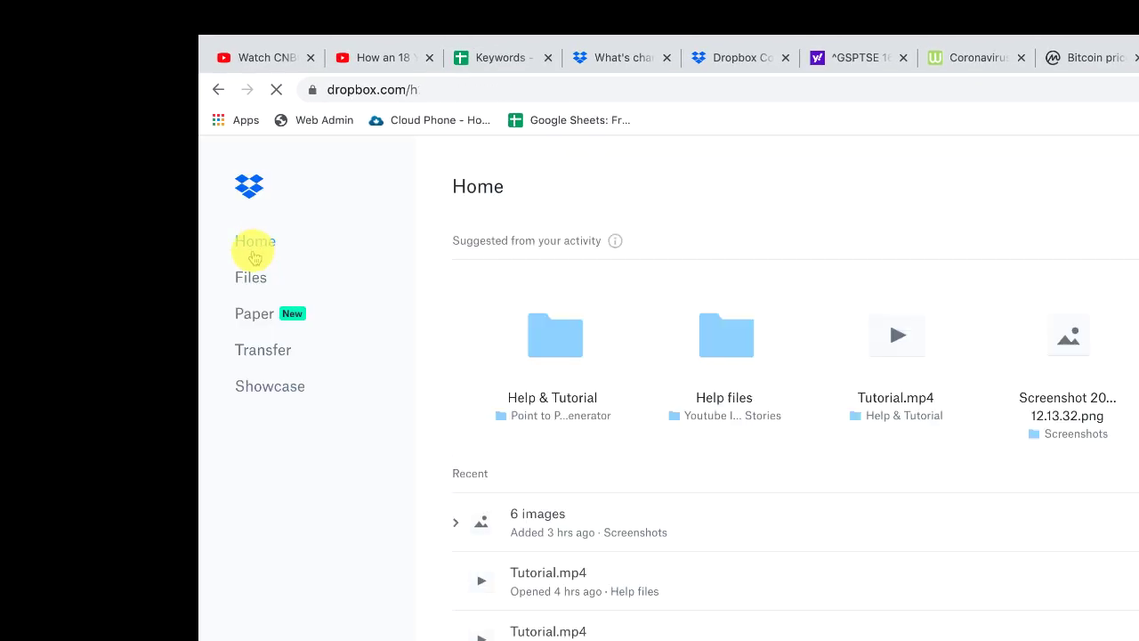
left_click(260, 313)
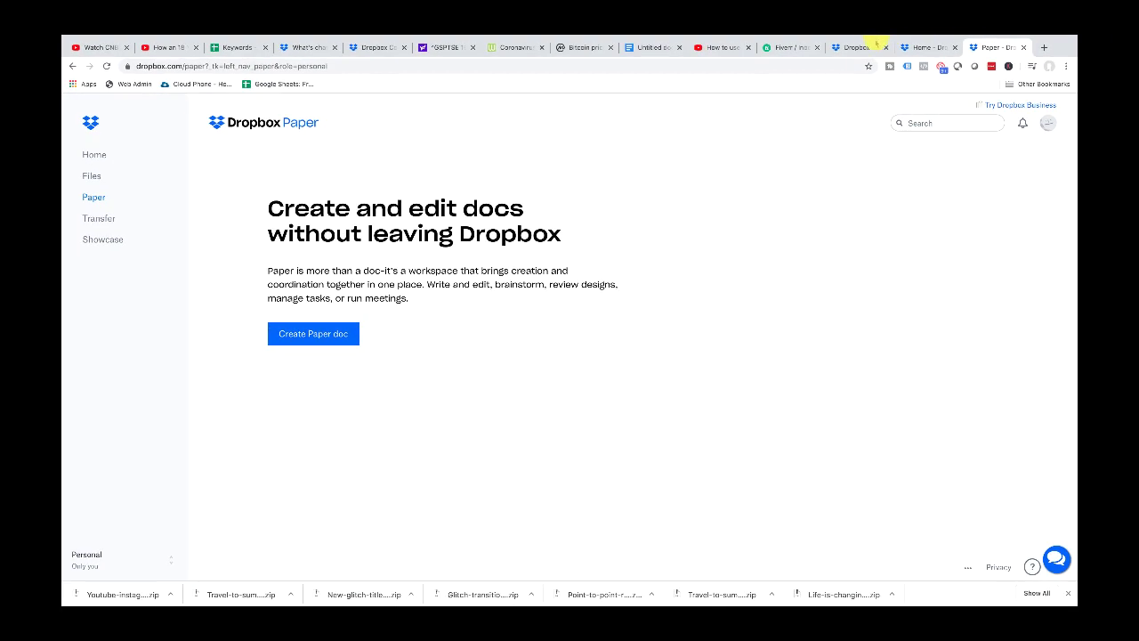
mouse_move(835, 41)
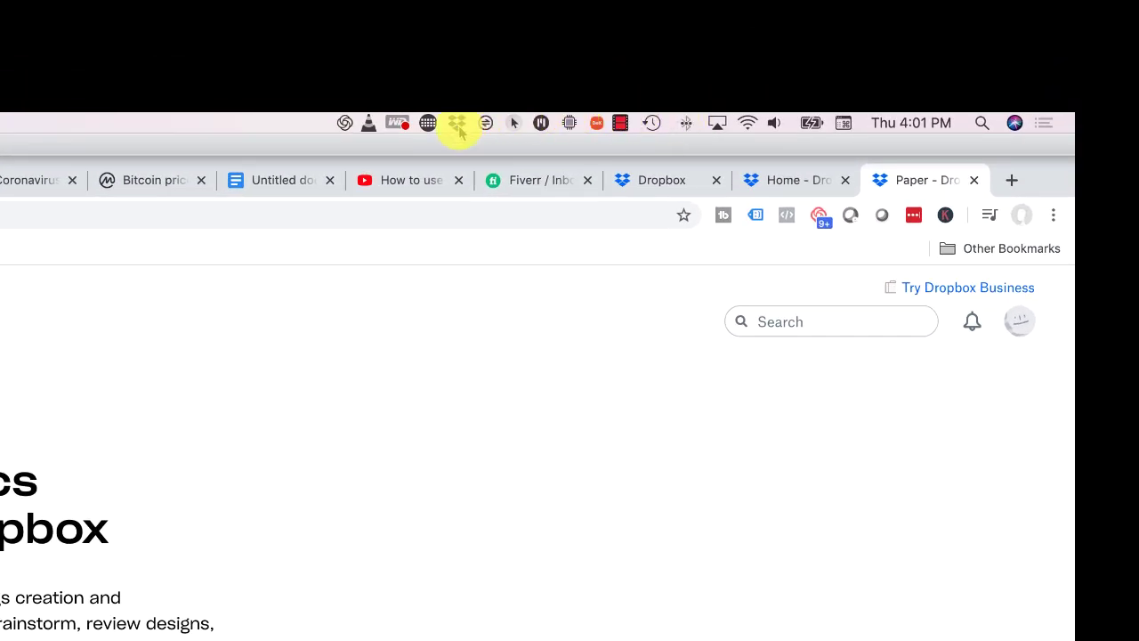
left_click(458, 124)
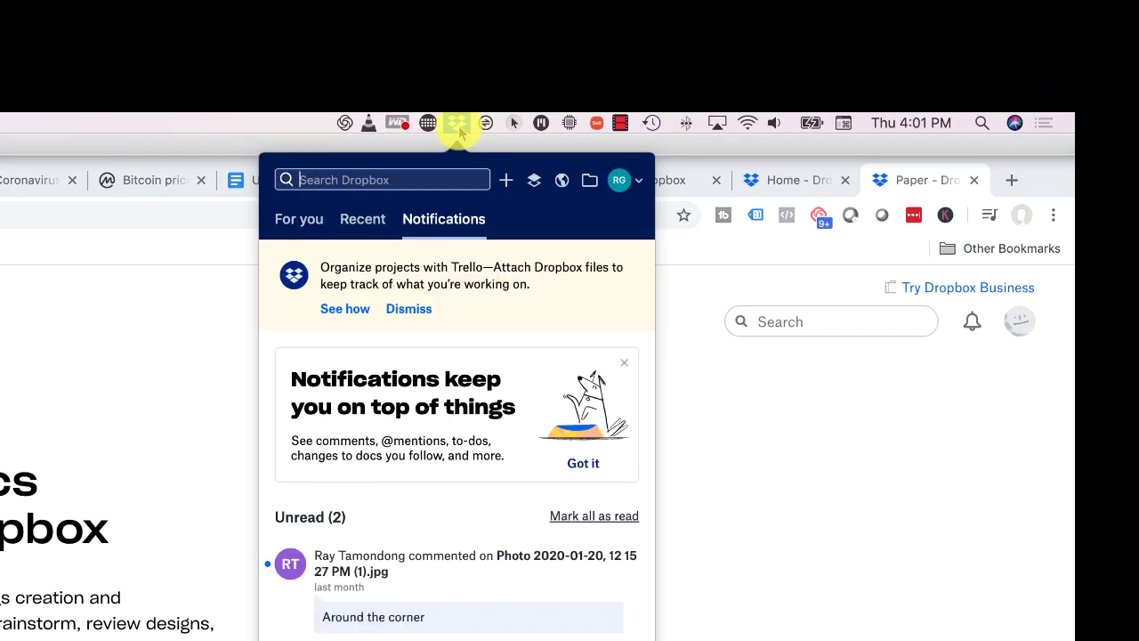
left_click(591, 182)
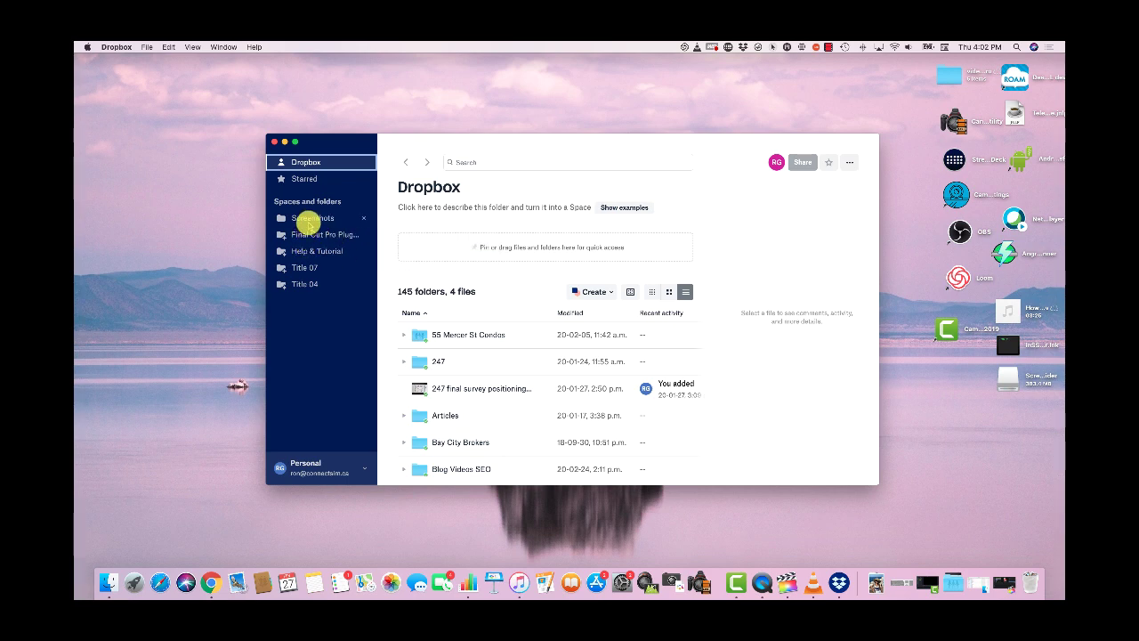
Star the Screenshots folder and return to the top-level Dropbox folder
left_click(310, 224)
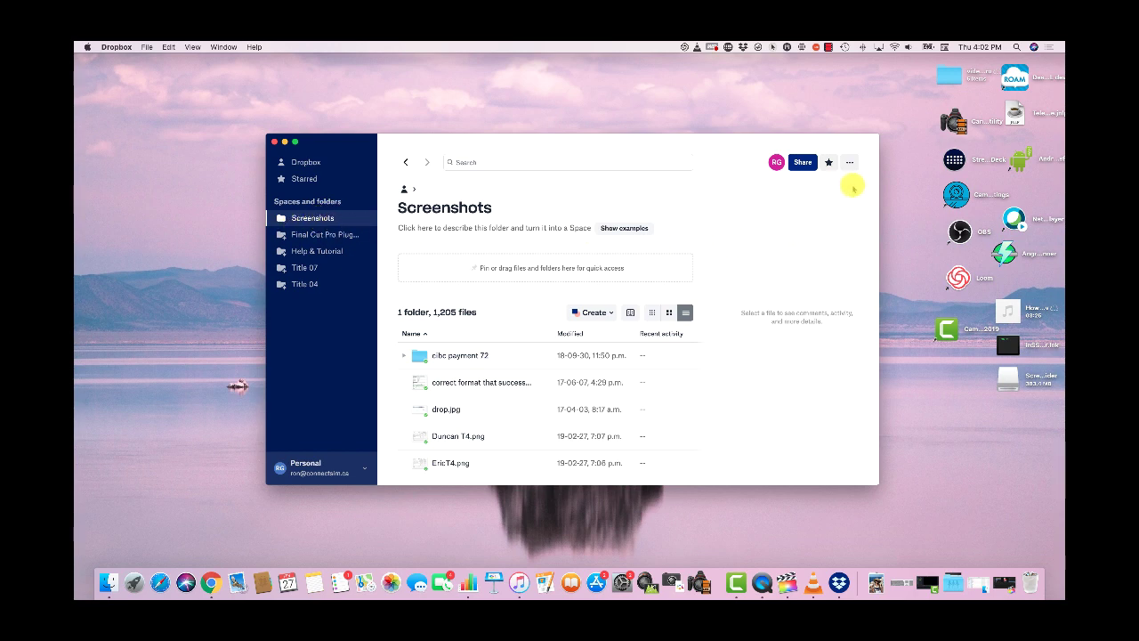
left_click(829, 162)
left_click(406, 162)
Drag Car Stuff into the quick-access sidebar, then open the Dropbox folder in Finder
scroll(469, 306, "down", 2)
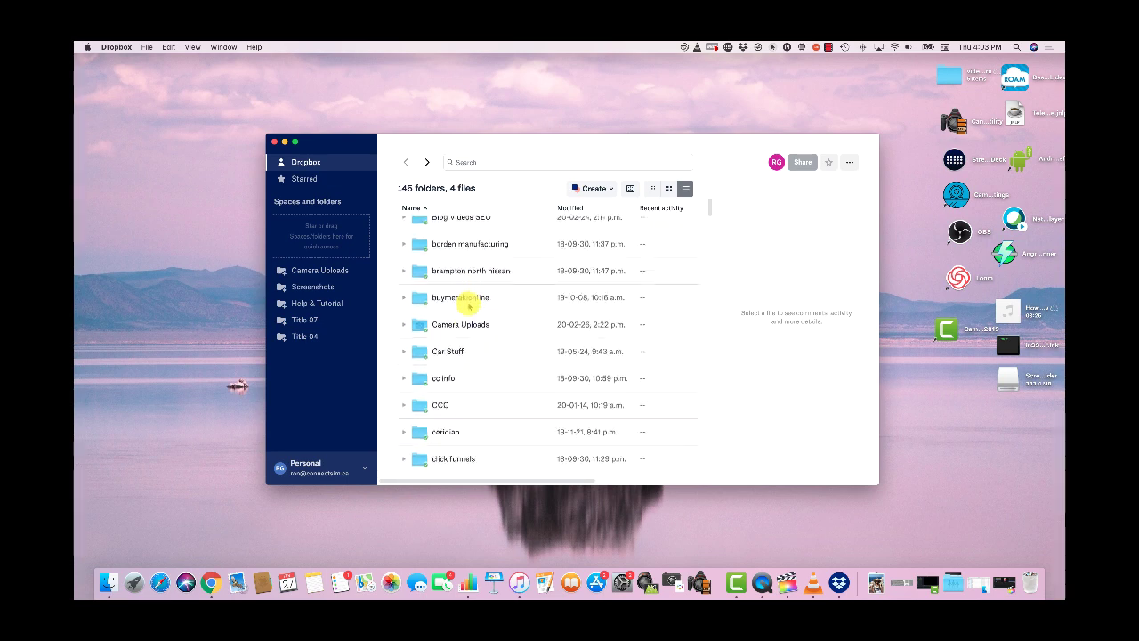
scroll(469, 305, "down", 1)
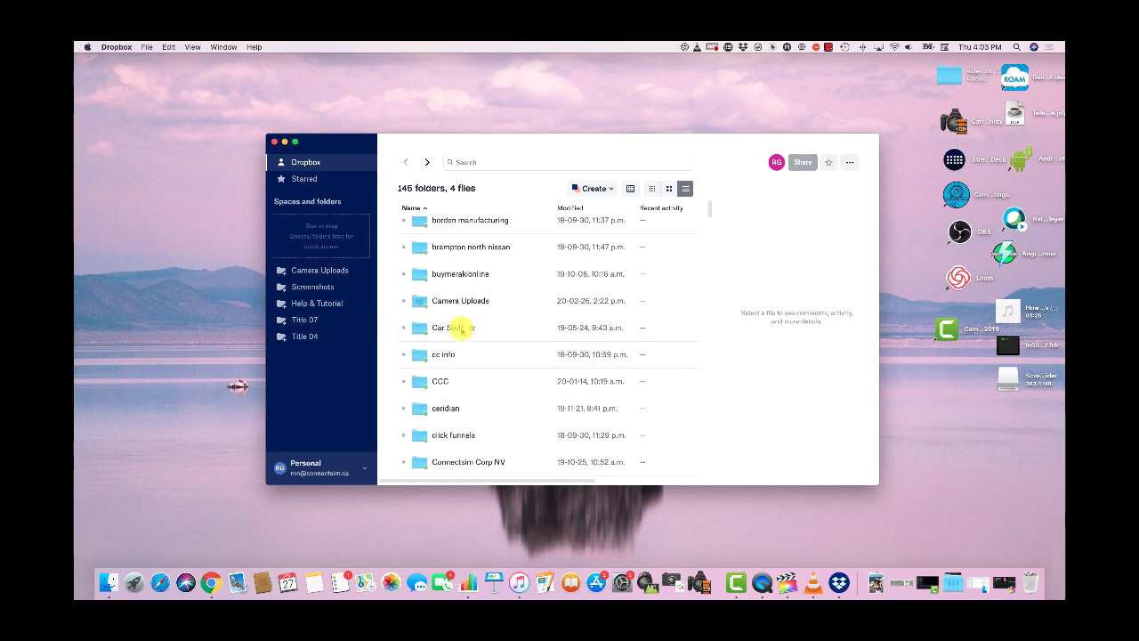
left_click(460, 328)
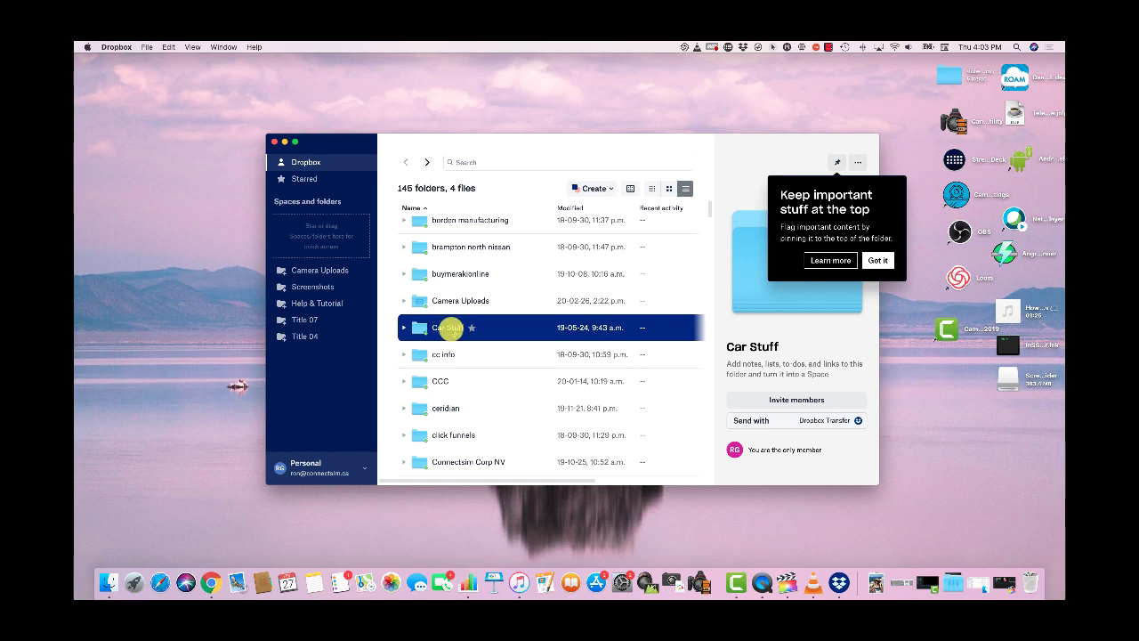
left_click_drag(447, 327, 332, 240)
double_click(287, 218)
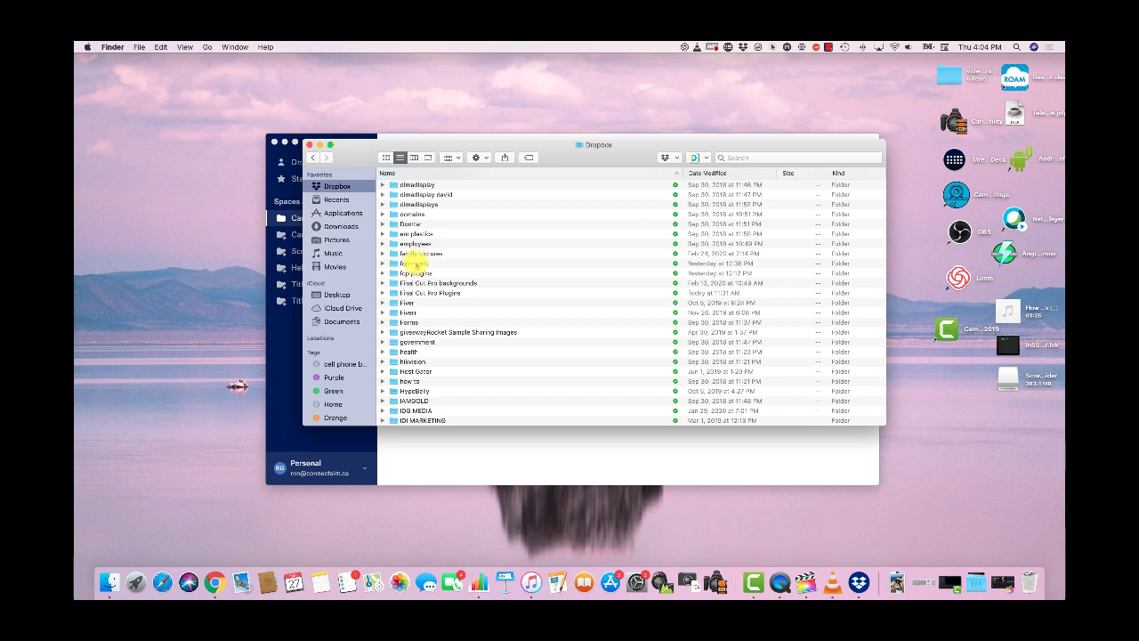
Select a folder in the Finder Dropbox window and view its context menu, including Rewind
left_click(414, 263)
right_click(414, 264)
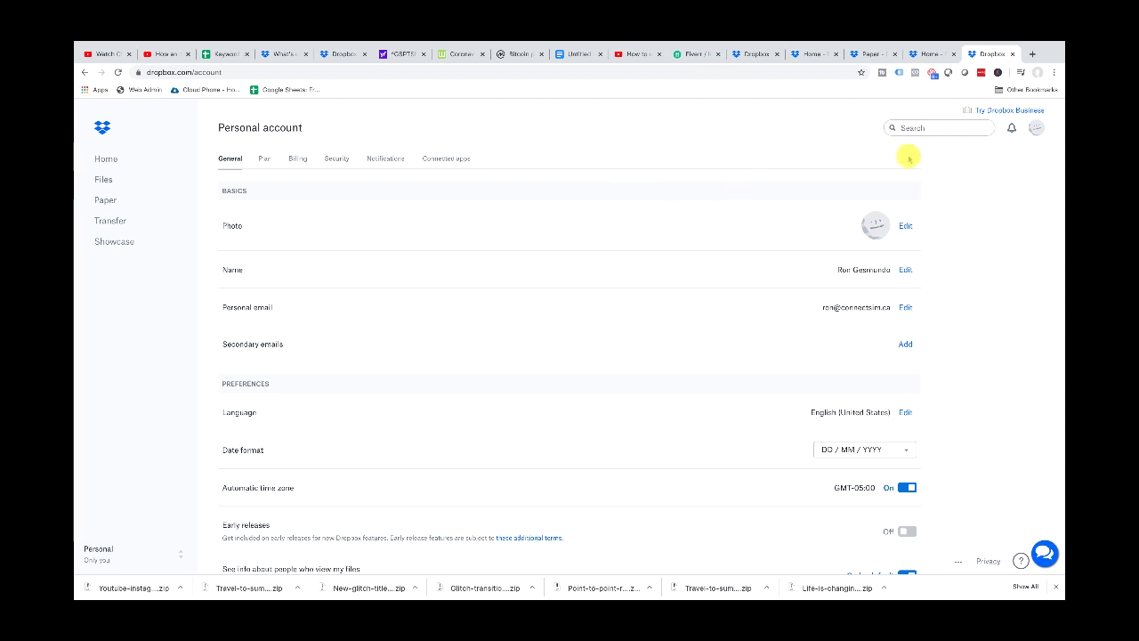
Open dropbox.com in a new tab from the menu-bar panel and choose Settings from the avatar menu
mouse_move(823, 44)
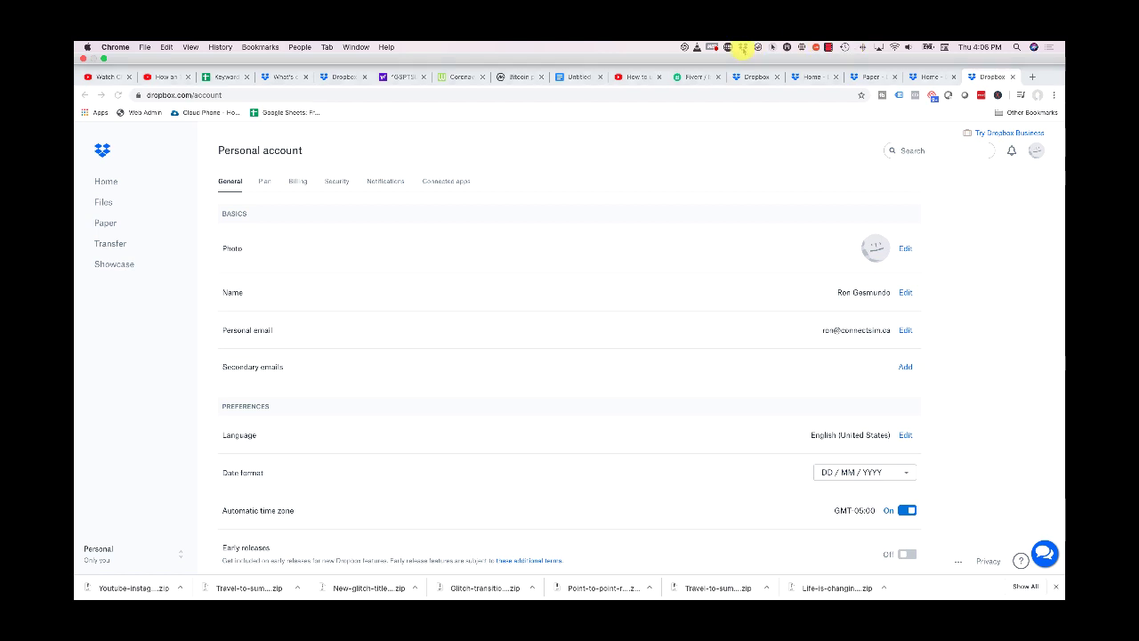
left_click(743, 49)
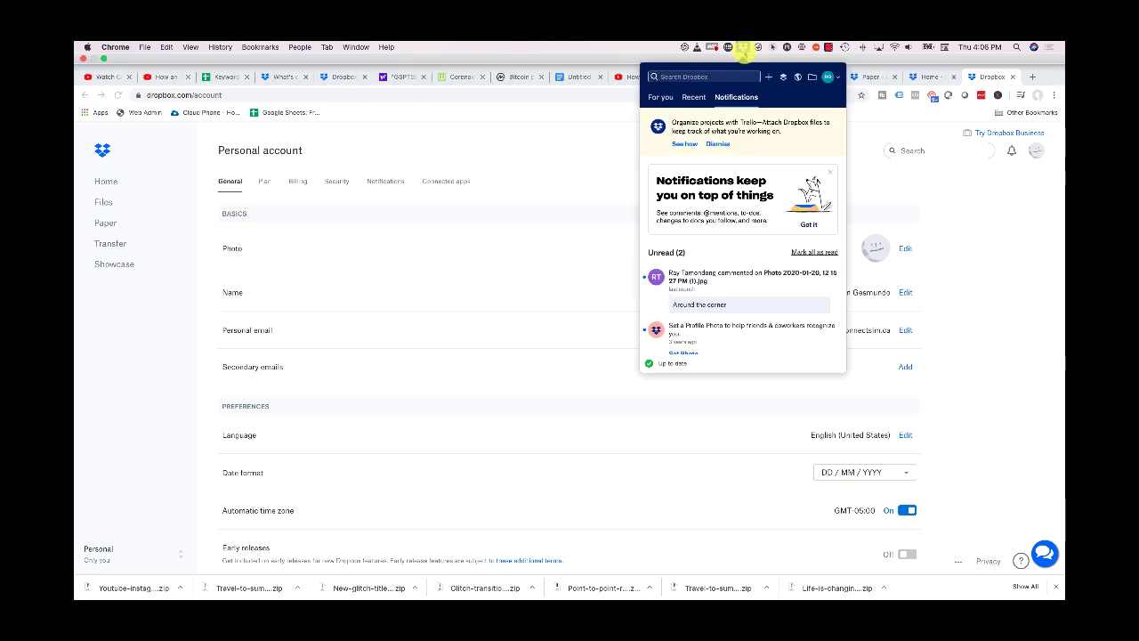
left_click(797, 77)
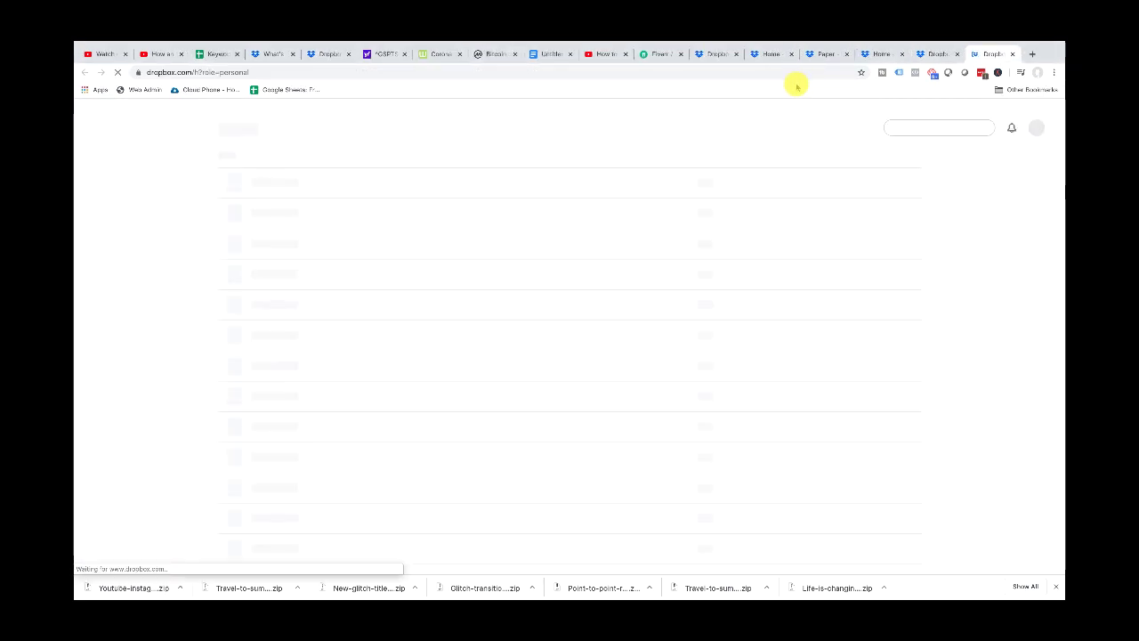
left_click(1036, 130)
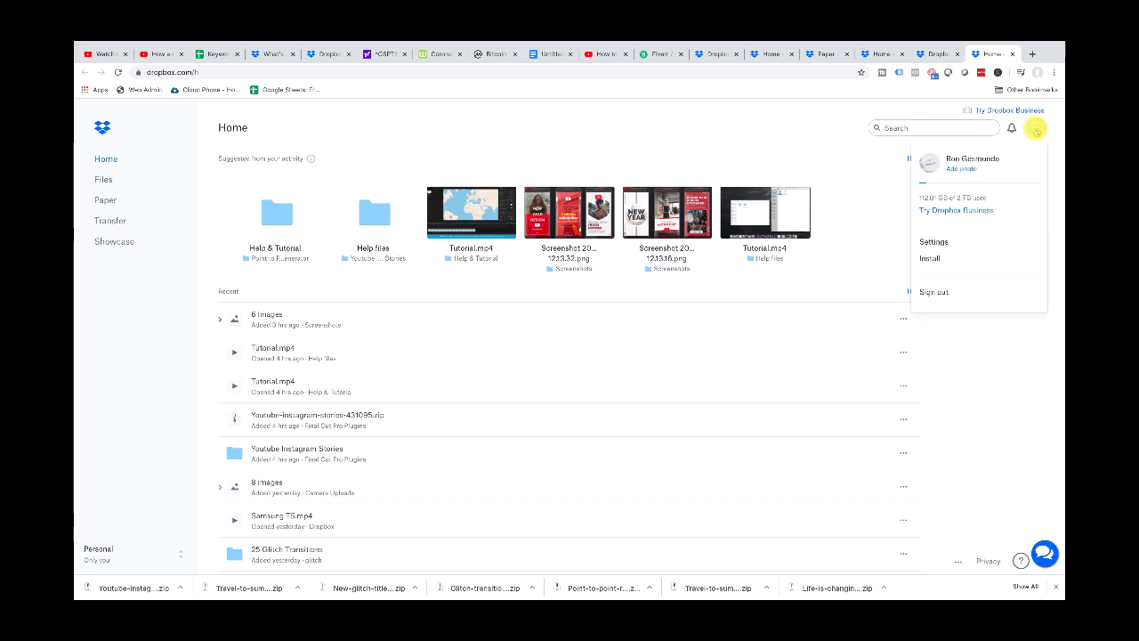
left_click(968, 240)
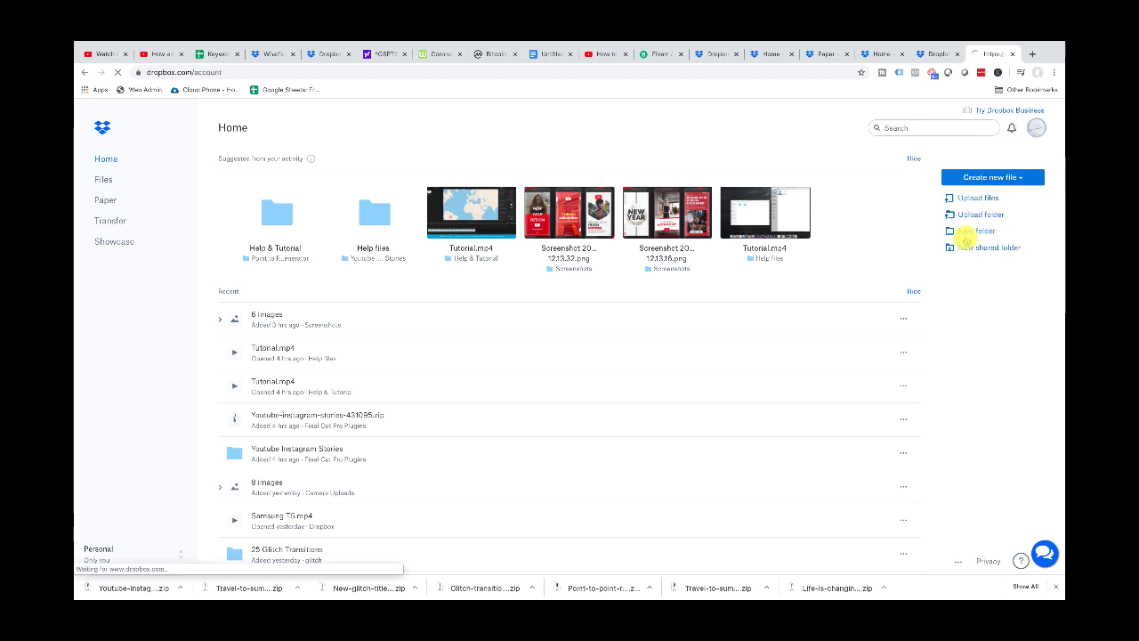
scroll(491, 311, "down", 5)
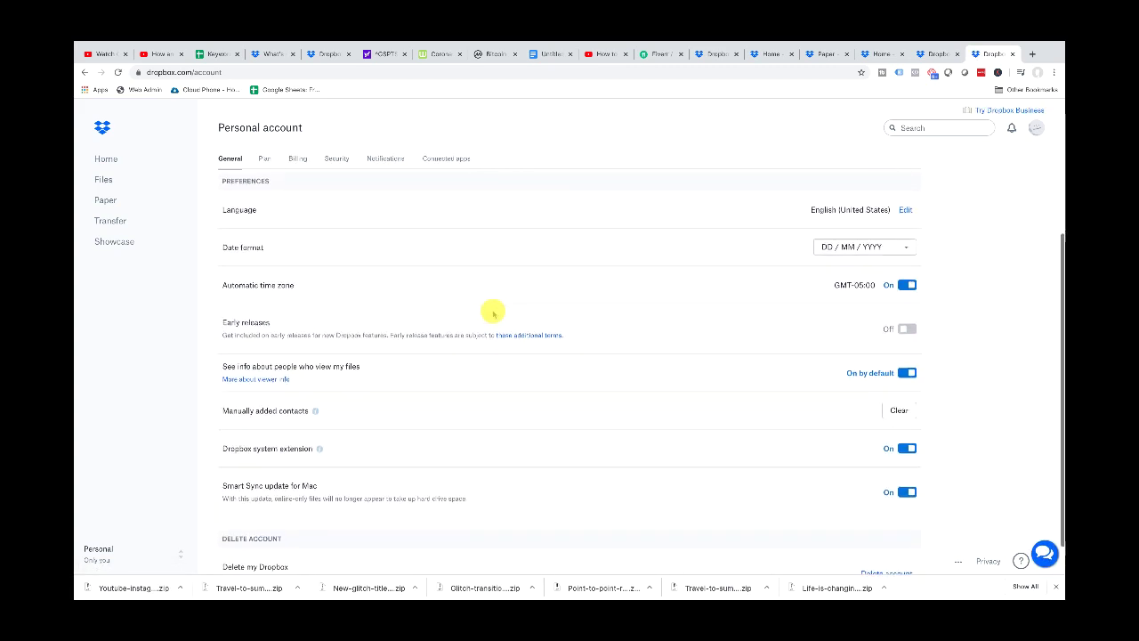
scroll(492, 311, "down", 1)
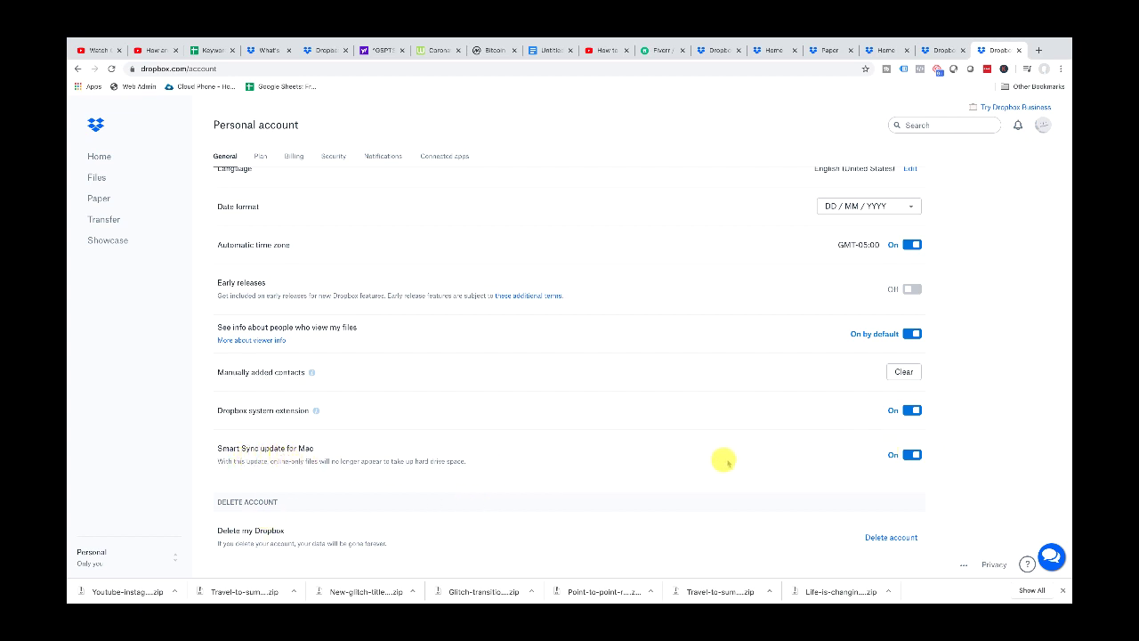
Turn the Smart Sync update for Mac setting off and back on so it ends enabled
left_click(913, 455)
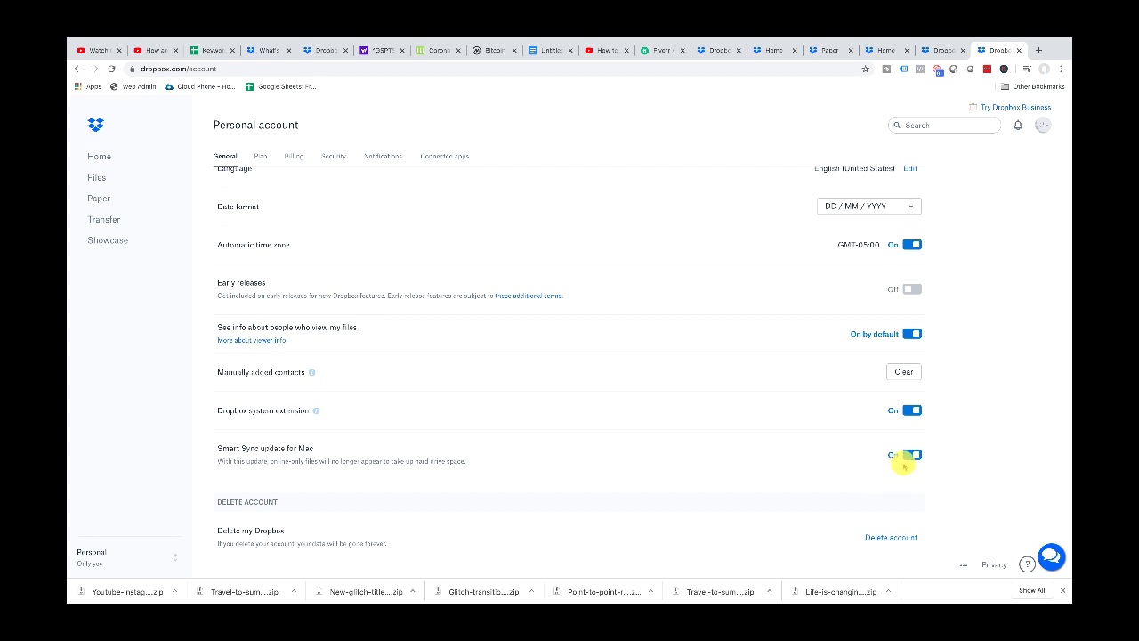
left_click(904, 463)
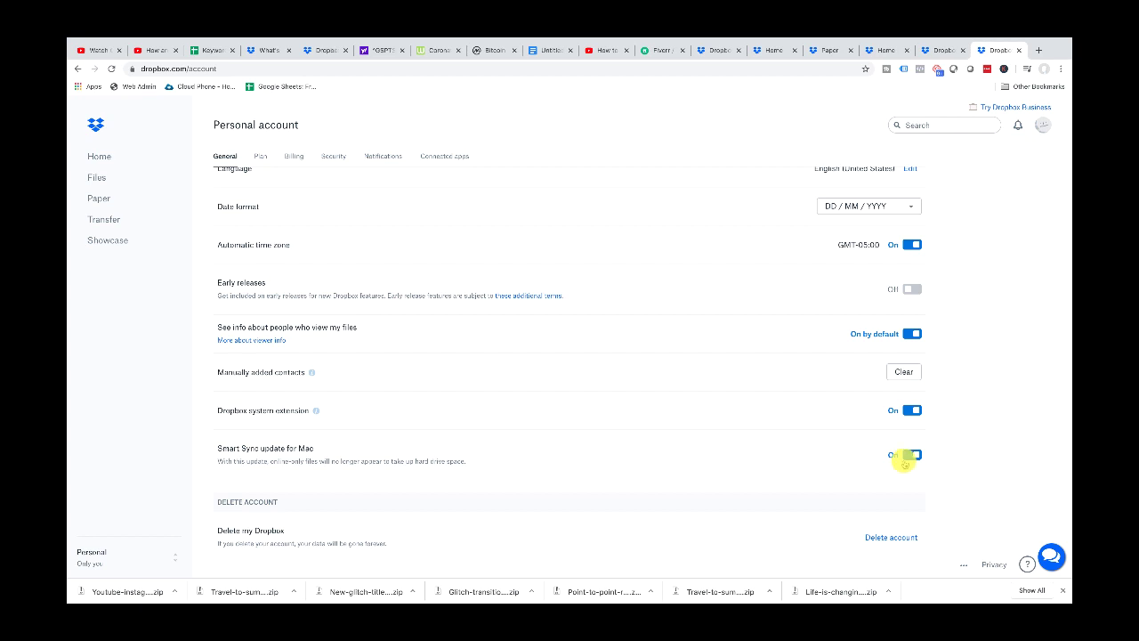